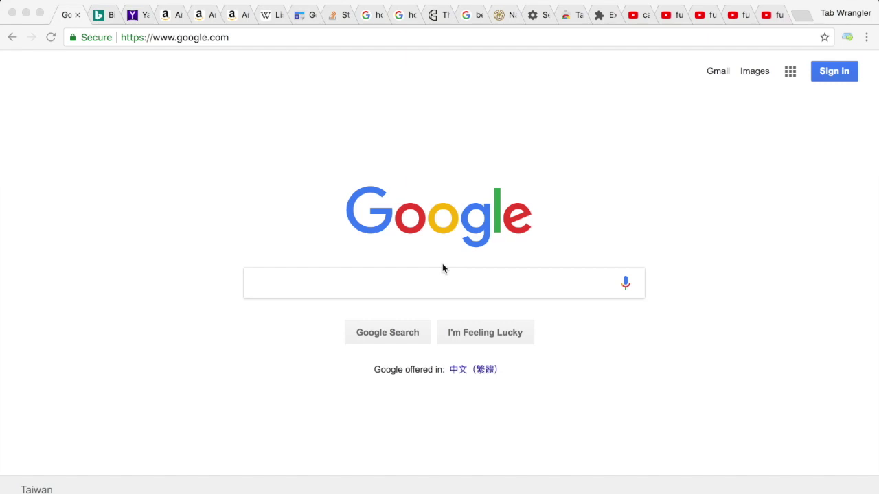
Step: Look through the open Amazon lawn mower, vacuum cleaner and coffee grinder results, ending on the Wikipedia list of Star Wars planets
{"action": "left_click", "coordinate": [165, 16]}
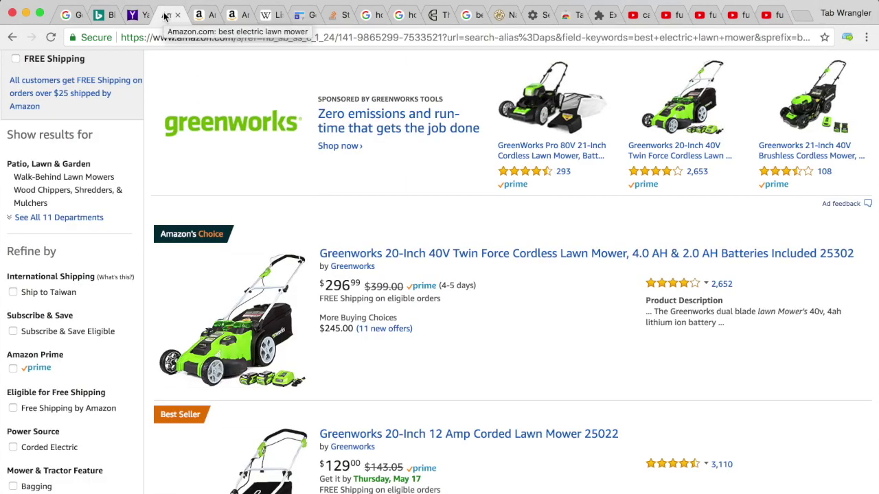
{"action": "key", "text": "ctrl+Tab"}
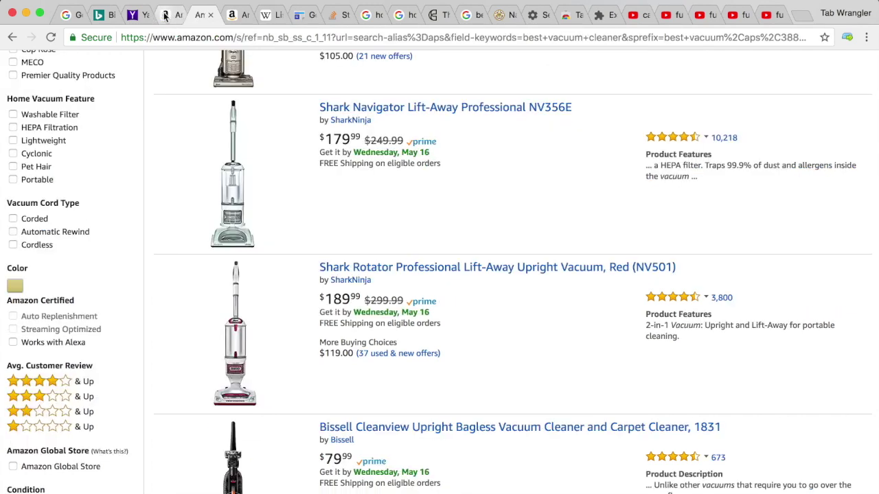
{"action": "key", "text": "ctrl+Tab"}
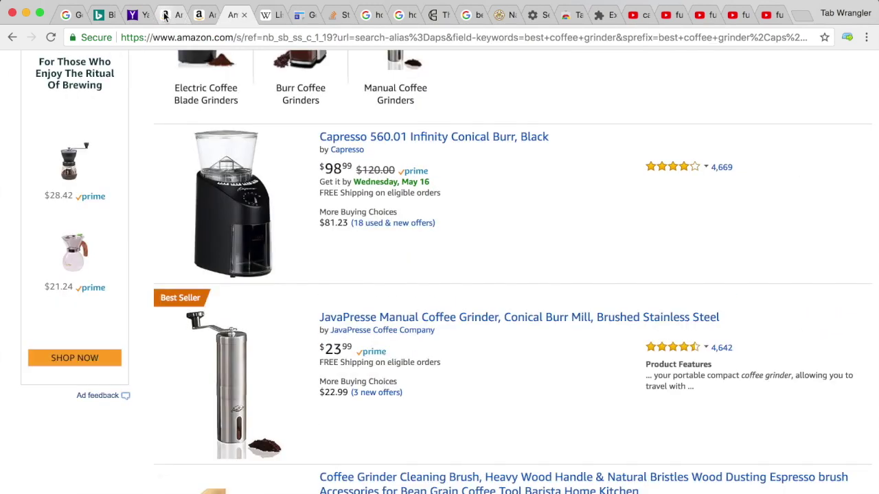
{"action": "key", "text": "ctrl+Tab"}
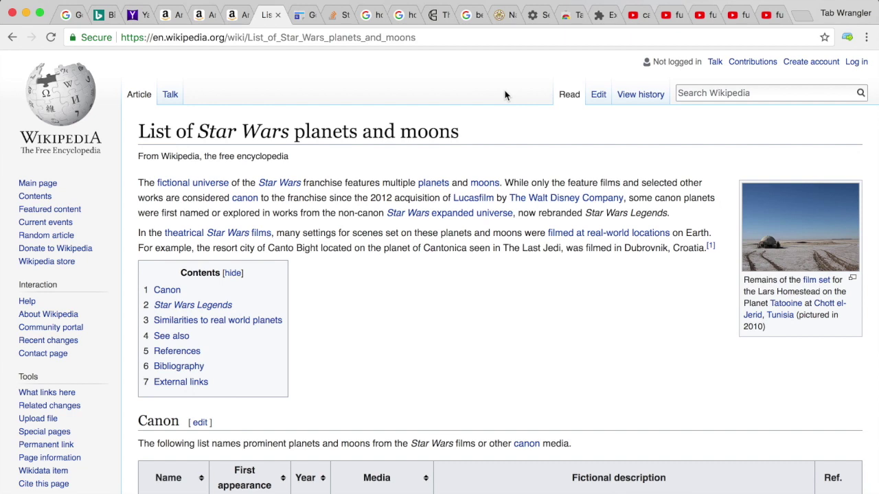
Step: Open the Tab Wrangler extension and review its closed-tabs list and its auto-close settings
{"action": "left_click", "coordinate": [847, 38]}
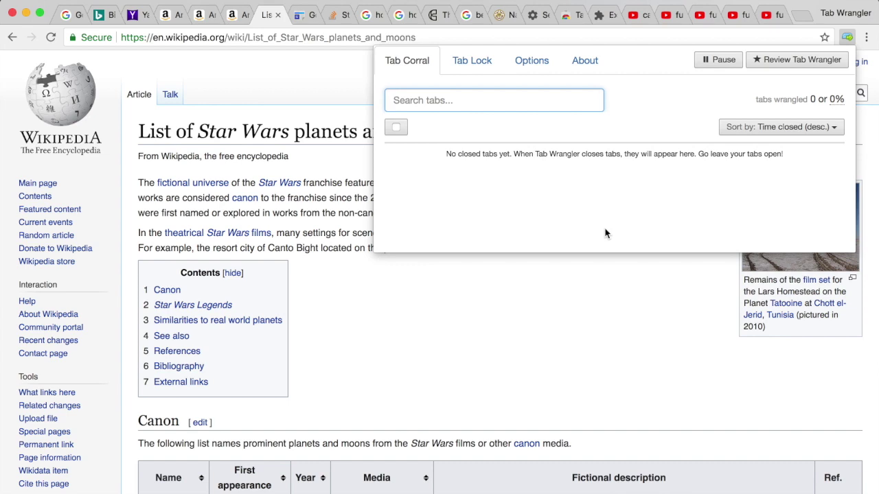
{"action": "left_click", "coordinate": [527, 68]}
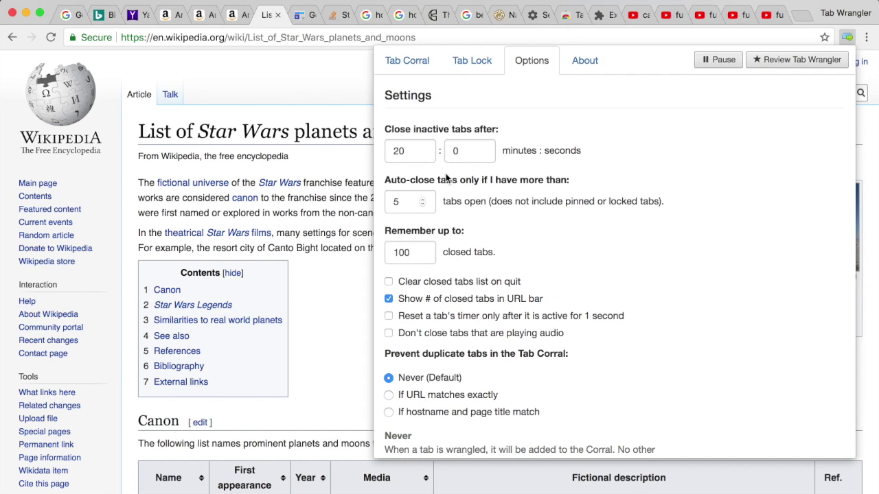
{"action": "left_click", "coordinate": [418, 62]}
{"action": "left_click", "coordinate": [530, 62]}
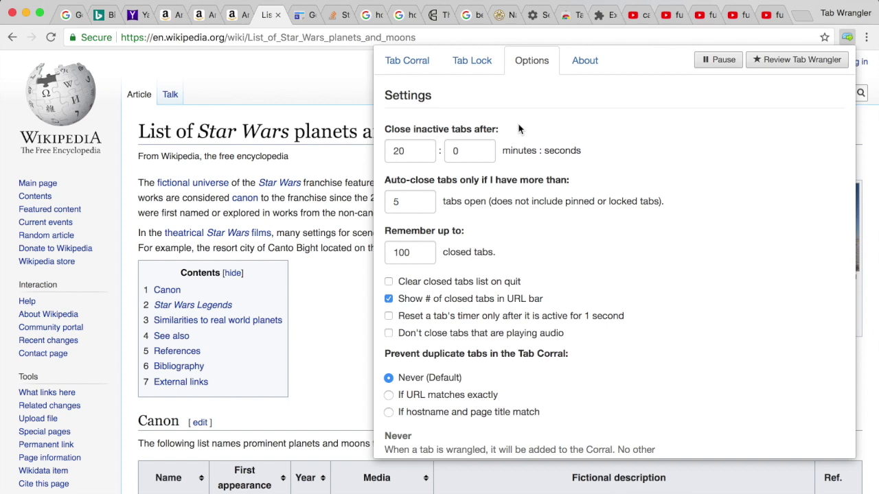
Step: Review the open tabs' countdown timers in Tab Wrangler and lock the Amazon best vacuum cleaner tab against auto-closing
{"action": "left_click", "coordinate": [481, 69]}
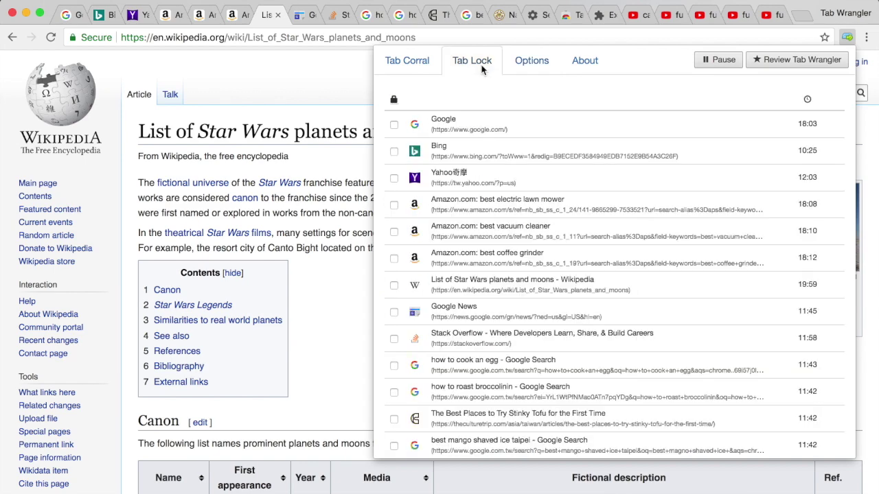
{"action": "scroll", "coordinate": [552, 234], "scroll_direction": "down", "scroll_amount": 1}
{"action": "scroll", "coordinate": [553, 233], "scroll_direction": "down", "scroll_amount": 4}
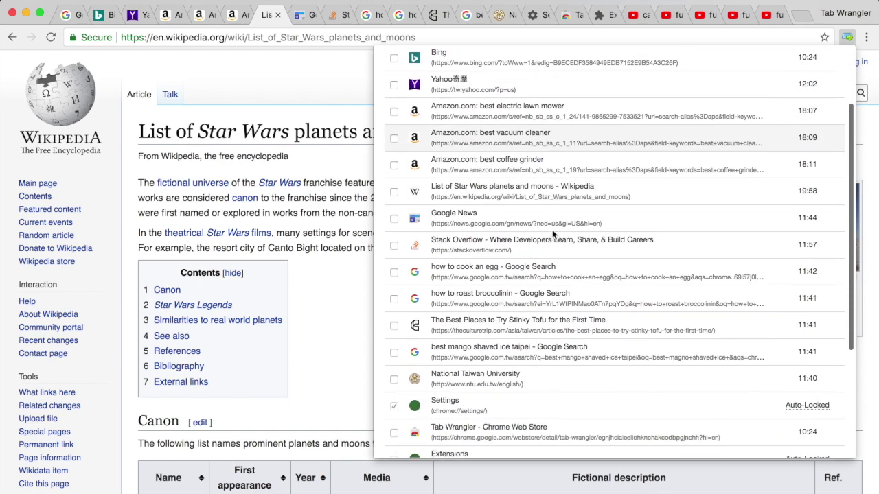
{"action": "scroll", "coordinate": [553, 234], "scroll_direction": "up", "scroll_amount": 5}
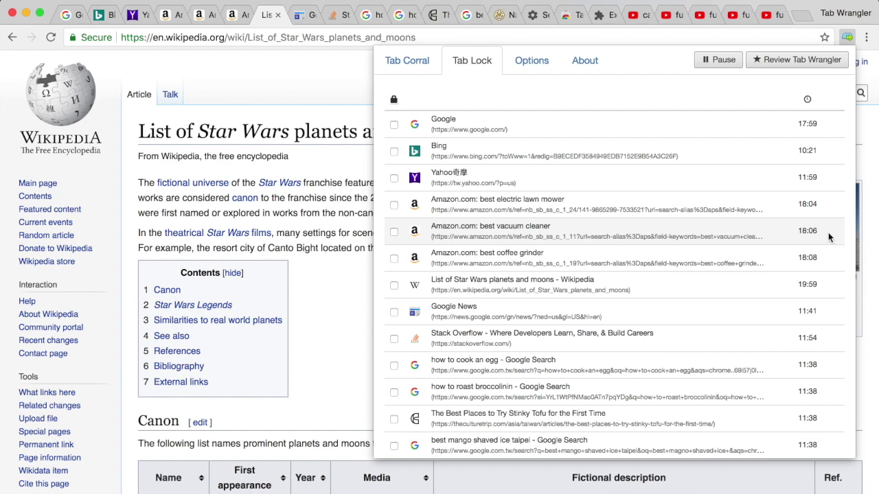
{"action": "scroll", "coordinate": [769, 308], "scroll_direction": "down", "scroll_amount": 5}
{"action": "scroll", "coordinate": [767, 309], "scroll_direction": "down", "scroll_amount": 1}
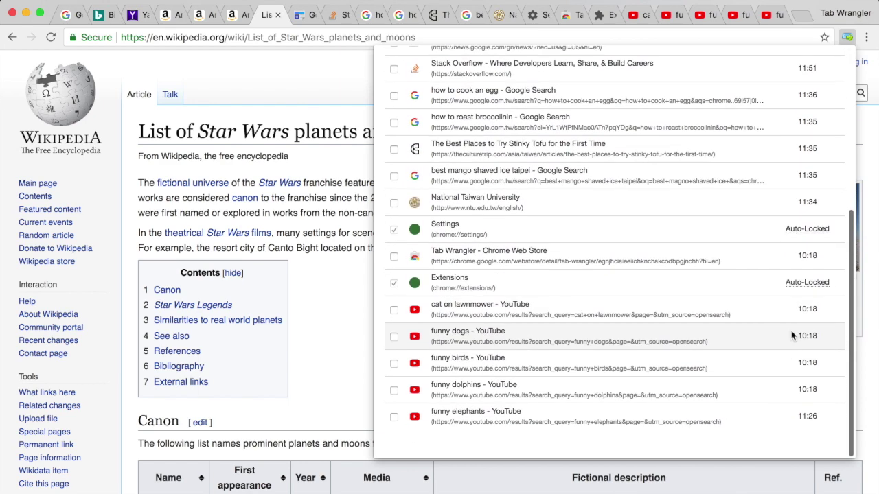
{"action": "scroll", "coordinate": [633, 203], "scroll_direction": "up", "scroll_amount": 5}
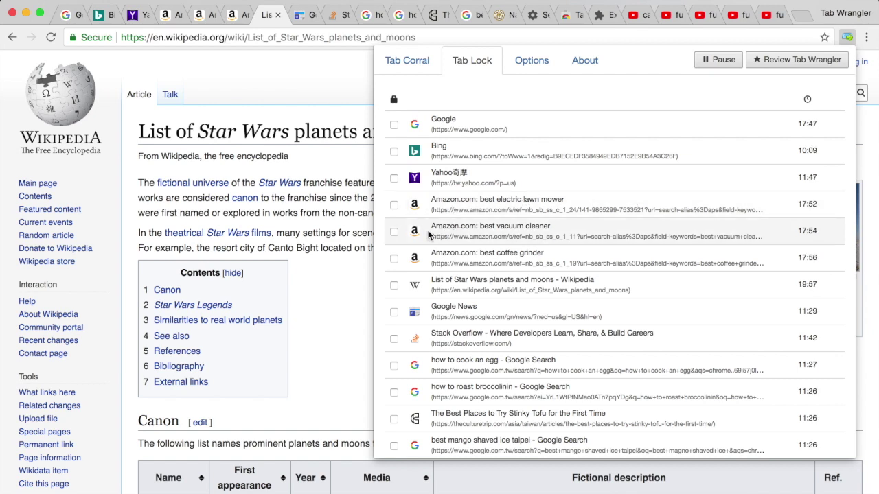
{"action": "left_click", "coordinate": [395, 233]}
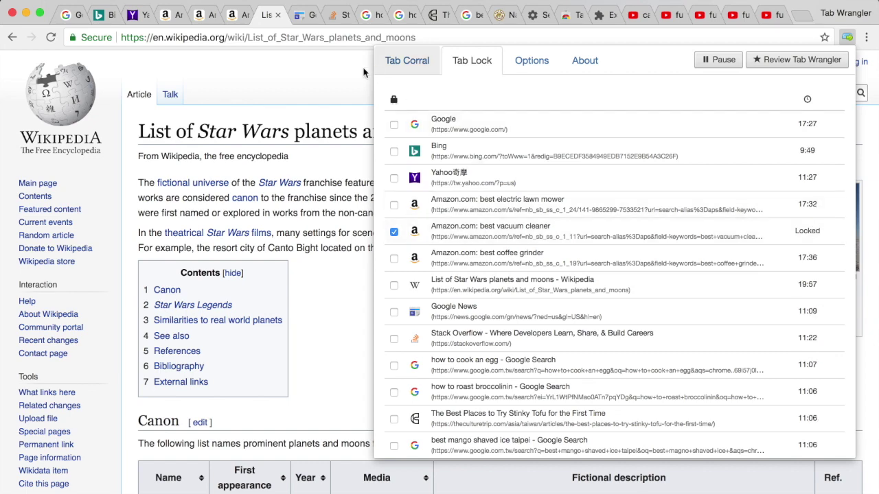
{"action": "left_click", "coordinate": [344, 79]}
Step: Switch to the Amazon best coffee grinder page and pin its tab in the browser
{"action": "left_click", "coordinate": [234, 14]}
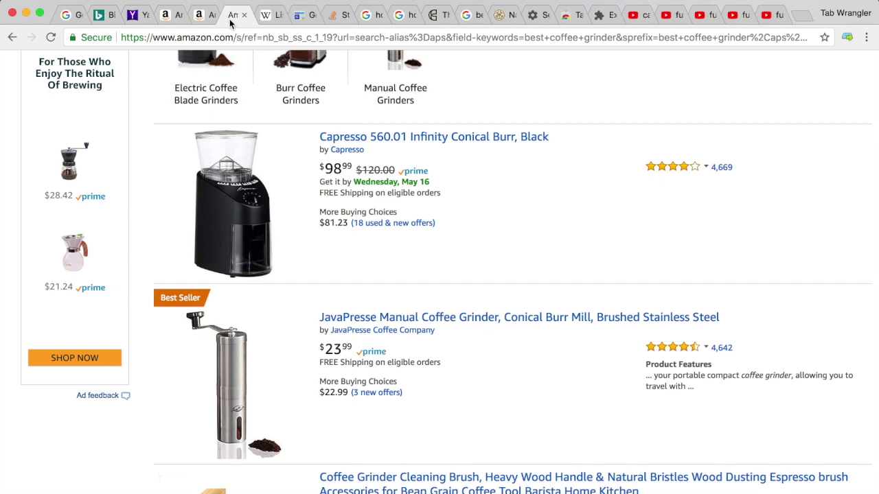
{"action": "scroll", "coordinate": [328, 245], "scroll_direction": "down", "scroll_amount": 3}
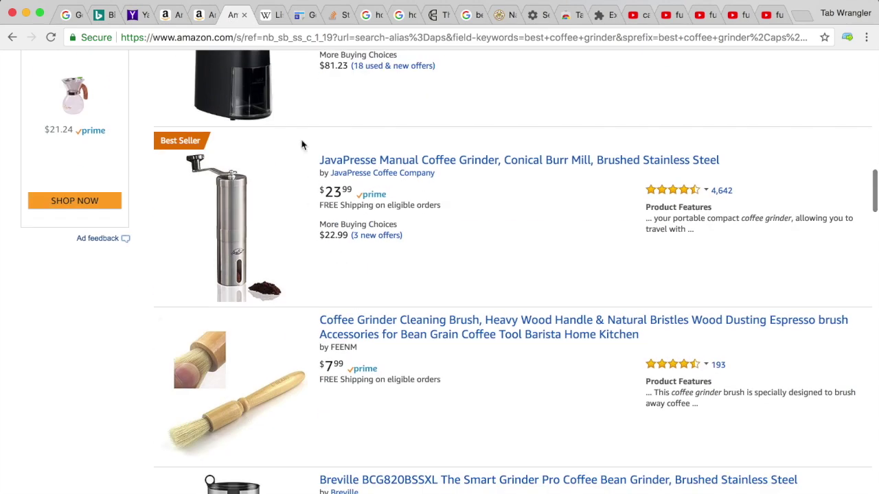
{"action": "scroll", "coordinate": [309, 86], "scroll_direction": "up", "scroll_amount": 7}
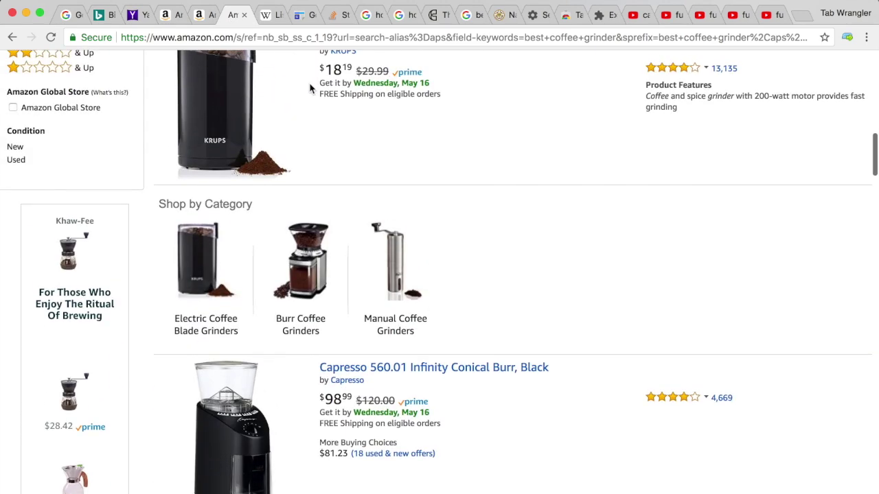
{"action": "triple_click", "coordinate": [306, 118]}
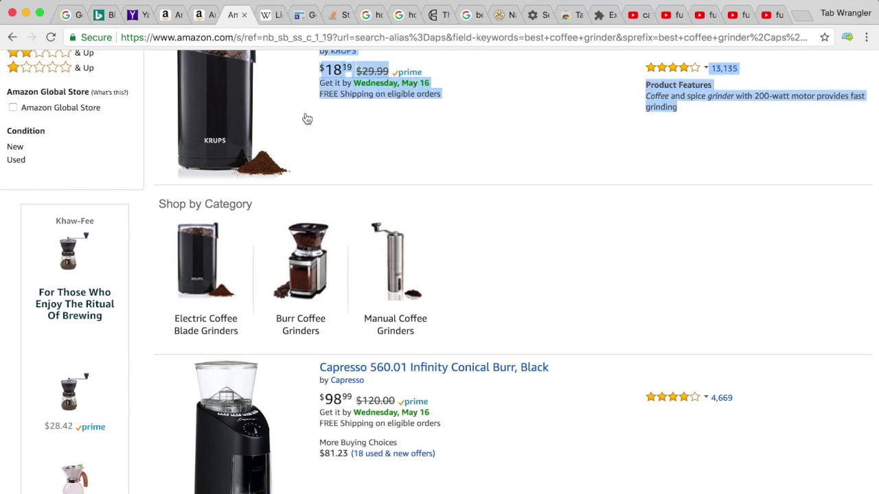
{"action": "right_click", "coordinate": [229, 21]}
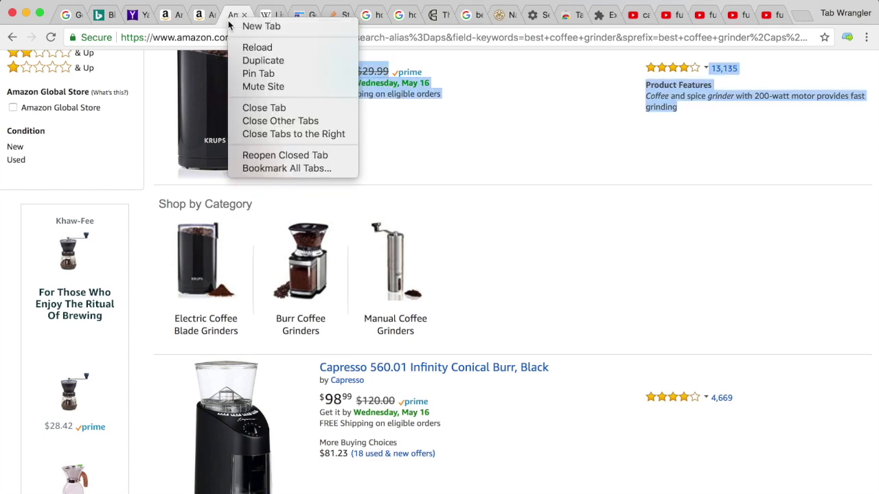
{"action": "left_click", "coordinate": [275, 74]}
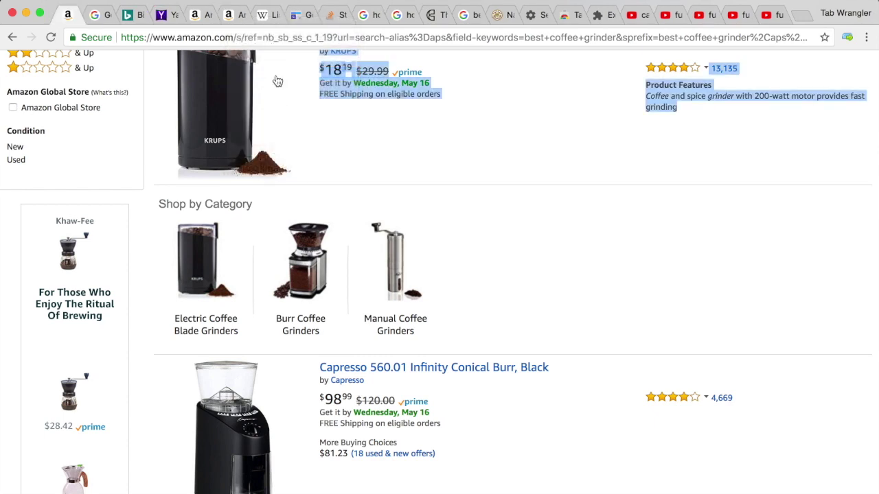
Step: Check the lock status of the Amazon coffee grinder tab in Tab Wrangler's Tab Lock list
{"action": "left_click", "coordinate": [847, 38]}
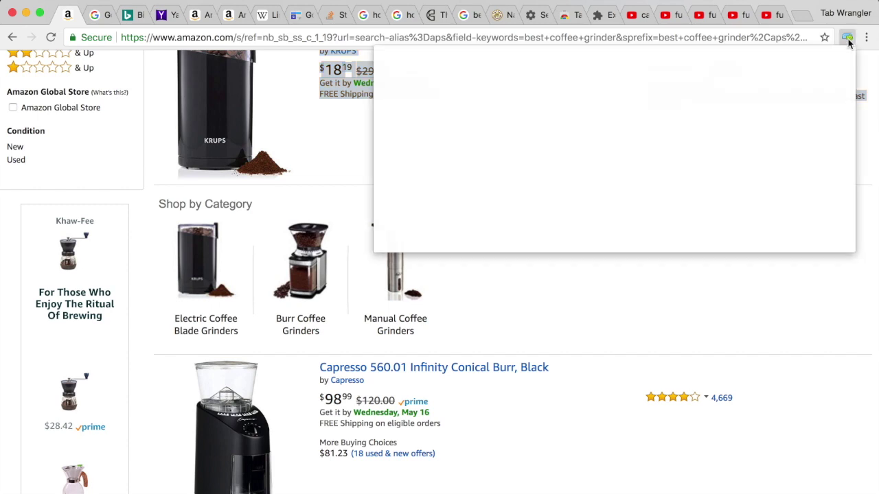
{"action": "left_click", "coordinate": [471, 65]}
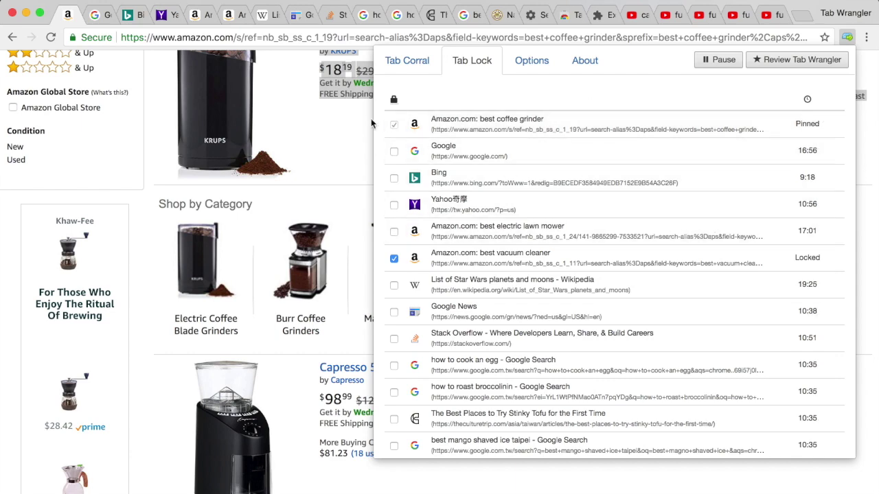
{"action": "left_click", "coordinate": [346, 135]}
{"action": "left_click", "coordinate": [341, 133]}
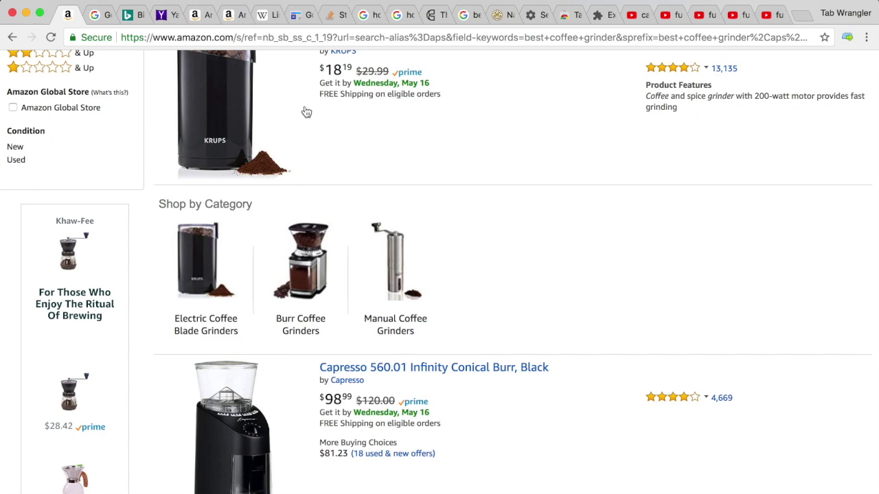
Step: Visit the Yahoo tab and check its countdown timer in Tab Wrangler's Tab Lock list
{"action": "left_click", "coordinate": [167, 15]}
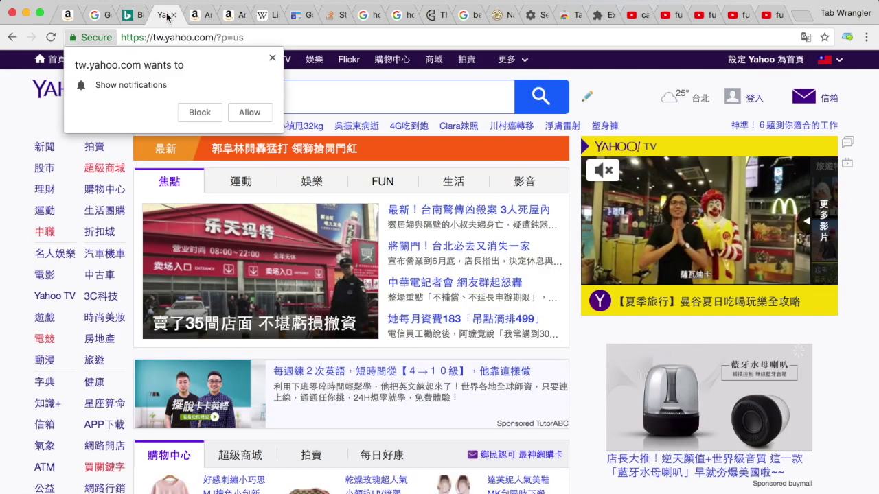
{"action": "left_click", "coordinate": [847, 38]}
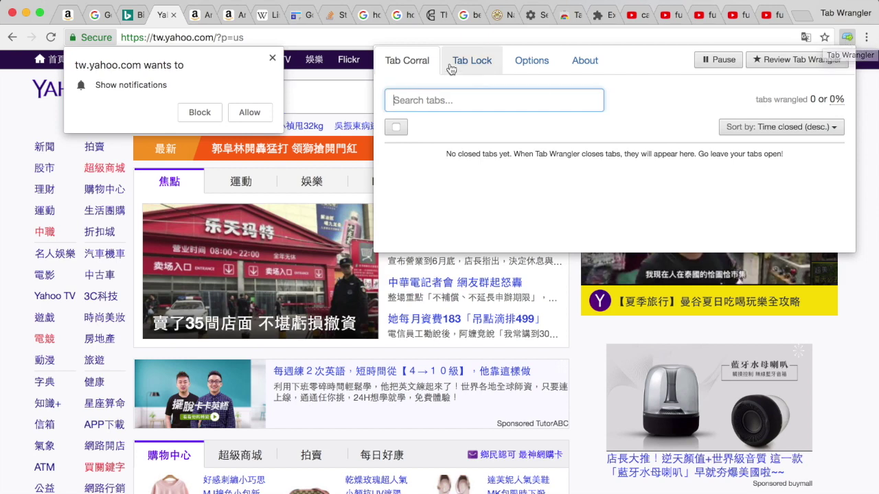
{"action": "left_click", "coordinate": [480, 61]}
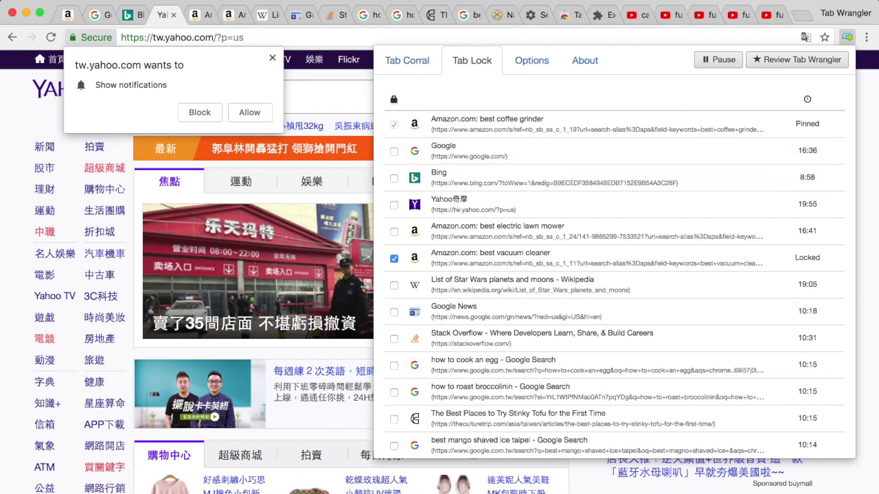
Step: Visit the Google tab and compare its countdown timer with those of all other tabs in the Tab Lock list
{"action": "left_click", "coordinate": [97, 21]}
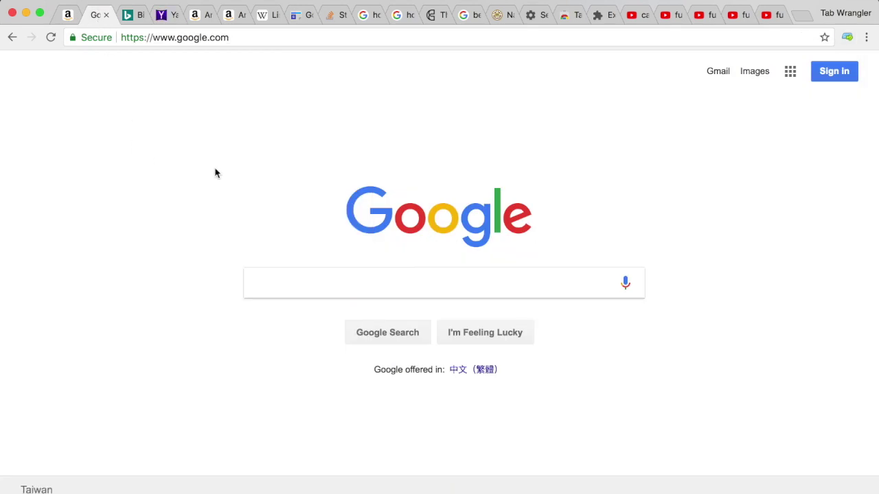
{"action": "left_click", "coordinate": [848, 36]}
{"action": "left_click", "coordinate": [476, 59]}
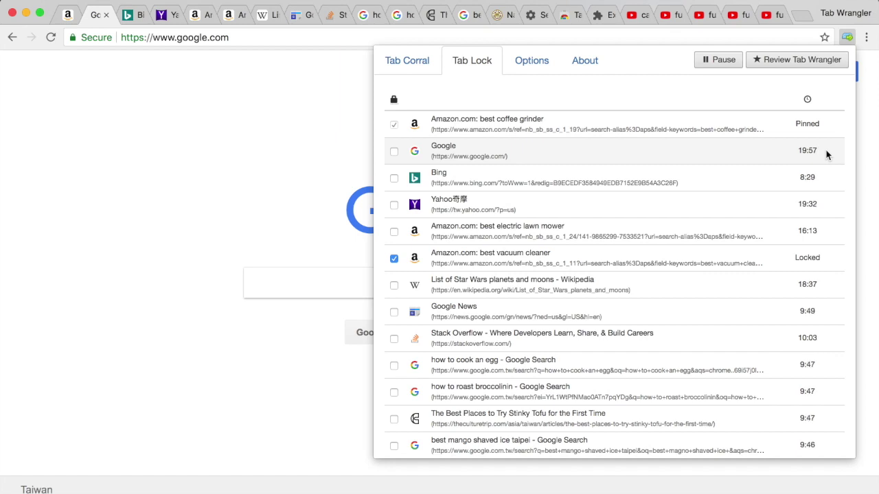
{"action": "scroll", "coordinate": [827, 155], "scroll_direction": "down", "scroll_amount": 2}
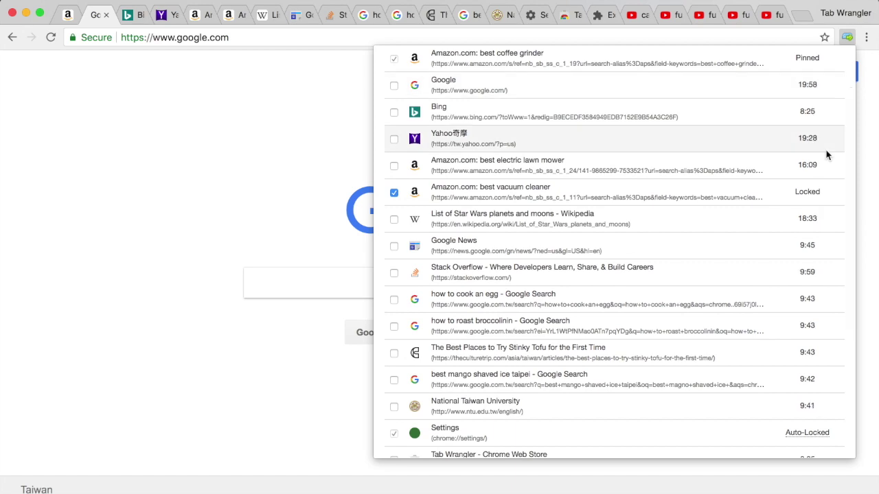
{"action": "scroll", "coordinate": [827, 155], "scroll_direction": "down", "scroll_amount": 5}
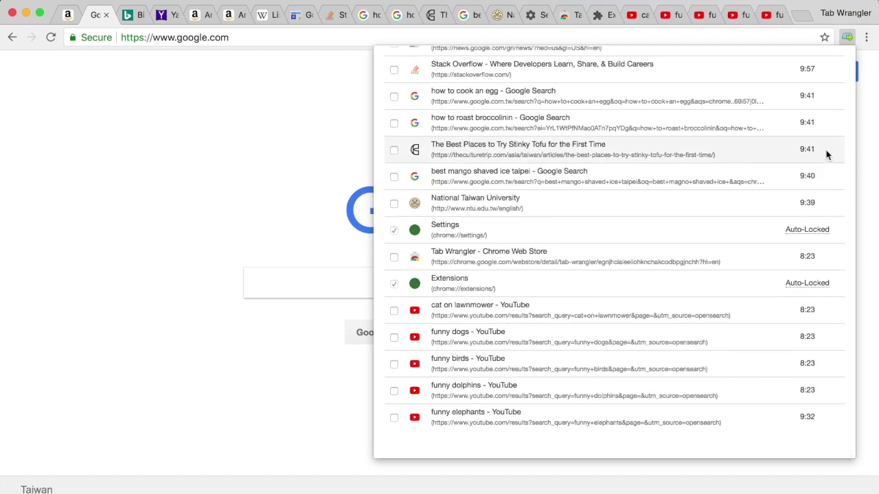
{"action": "scroll", "coordinate": [826, 155], "scroll_direction": "up", "scroll_amount": 7}
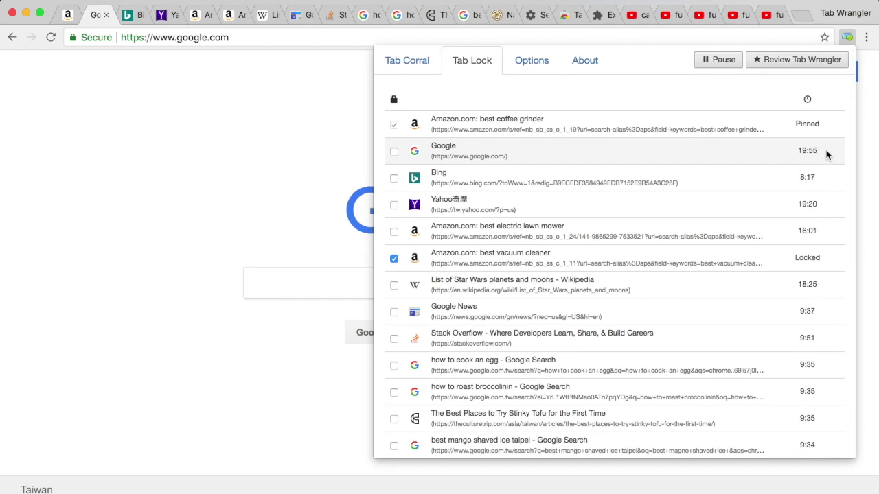
Step: Set Tab Wrangler to close inactive tabs after 0 minutes and 30 seconds, and dismiss the extension's window
{"action": "left_click", "coordinate": [546, 66]}
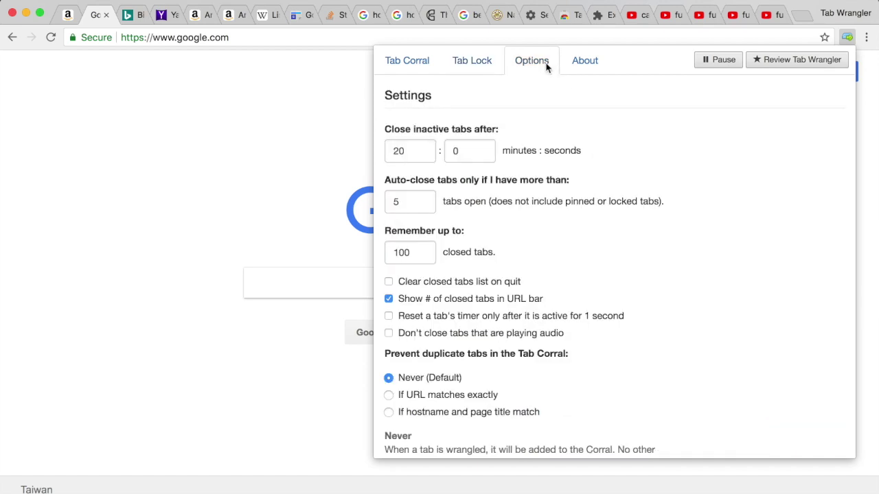
{"action": "double_click", "coordinate": [424, 157]}
{"action": "type", "text": "12"}
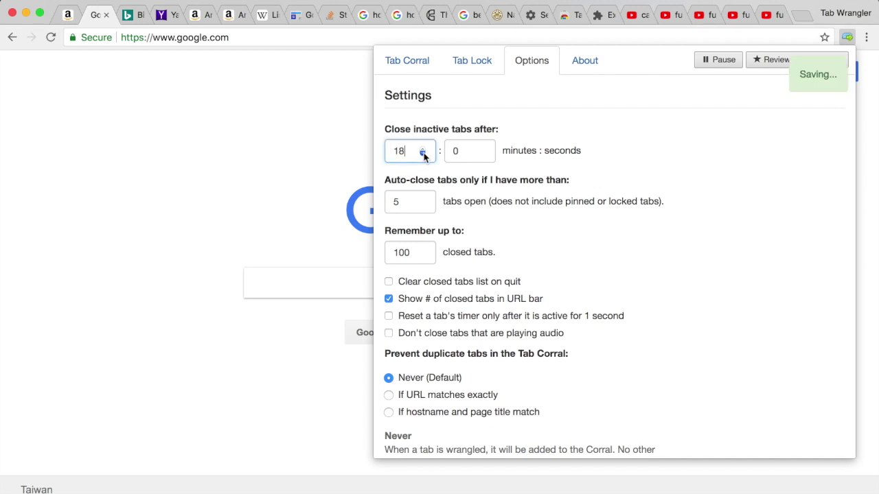
{"action": "key", "text": "BackSpace"}
{"action": "key", "text": "BackSpace"}
{"action": "type", "text": "6"}
{"action": "key", "text": "BackSpace"}
{"action": "type", "text": "2"}
{"action": "left_click", "coordinate": [423, 157]}
{"action": "double_click", "coordinate": [484, 150]}
{"action": "left_click", "coordinate": [484, 149]}
{"action": "left_click", "coordinate": [484, 149]}
{"action": "left_click", "coordinate": [483, 149]}
{"action": "triple_click", "coordinate": [484, 149]}
{"action": "double_click", "coordinate": [484, 149]}
{"action": "left_click", "coordinate": [484, 149]}
{"action": "left_click", "coordinate": [484, 149]}
{"action": "left_click", "coordinate": [484, 149]}
{"action": "double_click", "coordinate": [484, 149]}
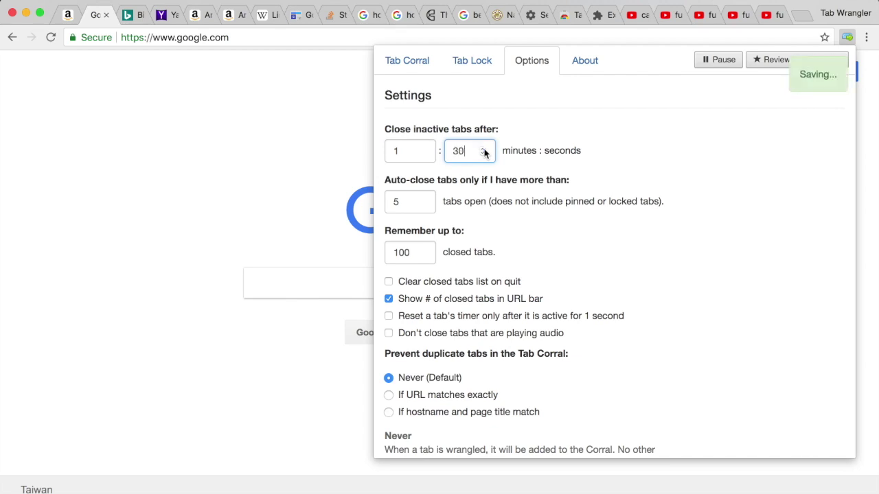
{"action": "left_click", "coordinate": [423, 154]}
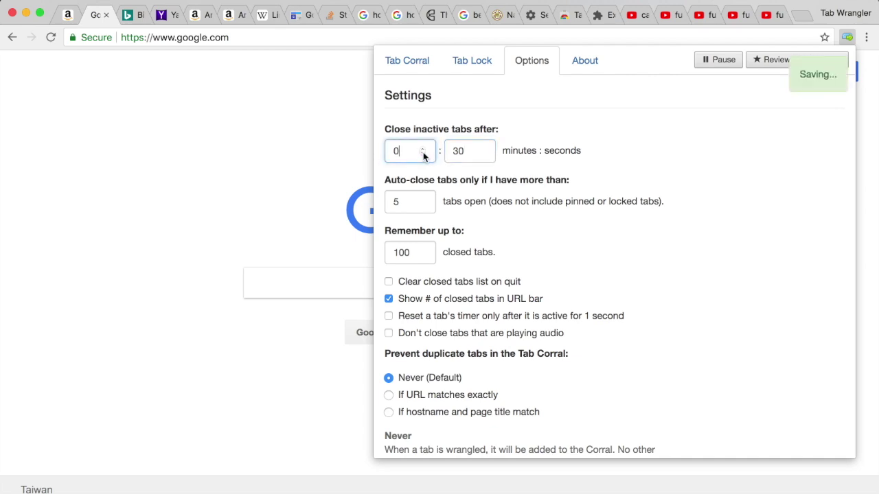
{"action": "left_click", "coordinate": [278, 158]}
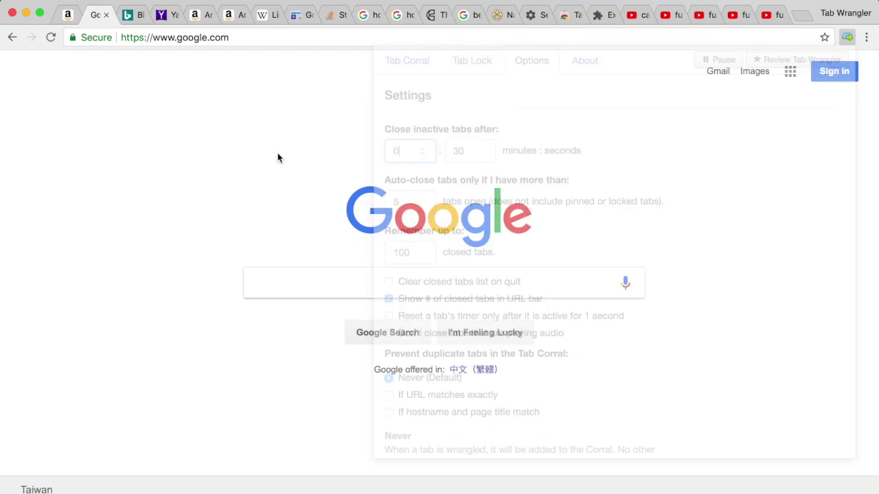
Step: Visit the Amazon best vacuum cleaner tab, ending on the Amazon best electric lawn mower tab
{"action": "left_click", "coordinate": [203, 20]}
{"action": "left_click", "coordinate": [229, 17]}
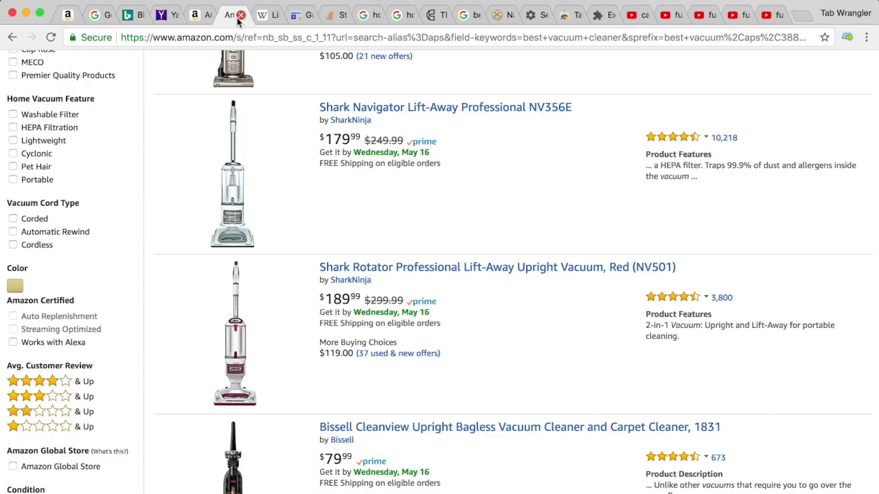
{"action": "left_click", "coordinate": [199, 17]}
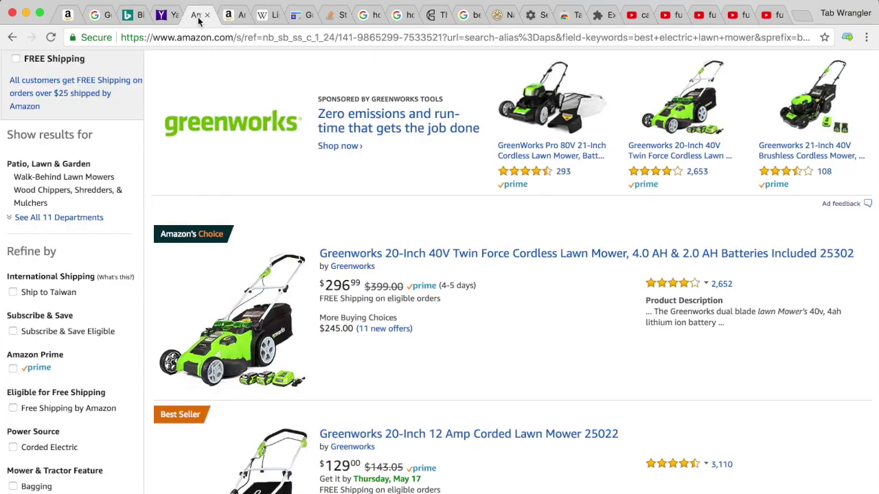
Step: Compare the countdown timers and lock statuses of all tabs in Tab Wrangler's Tab Lock list, and dismiss the extension's window
{"action": "left_click", "coordinate": [847, 37]}
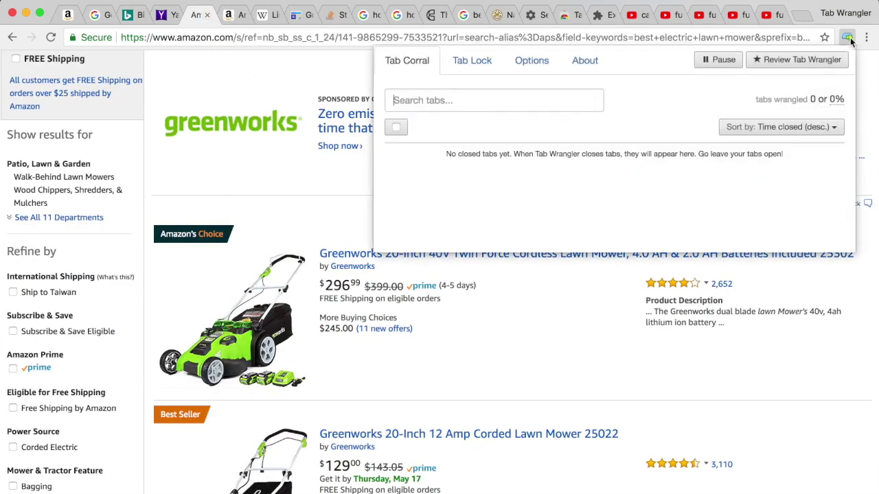
{"action": "left_click", "coordinate": [467, 60]}
{"action": "scroll", "coordinate": [635, 245], "scroll_direction": "down", "scroll_amount": 5}
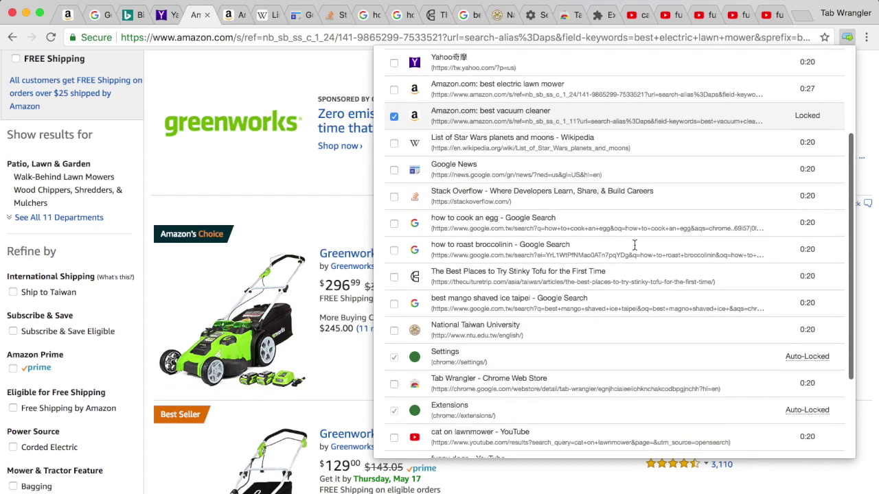
{"action": "scroll", "coordinate": [634, 247], "scroll_direction": "up", "scroll_amount": 3}
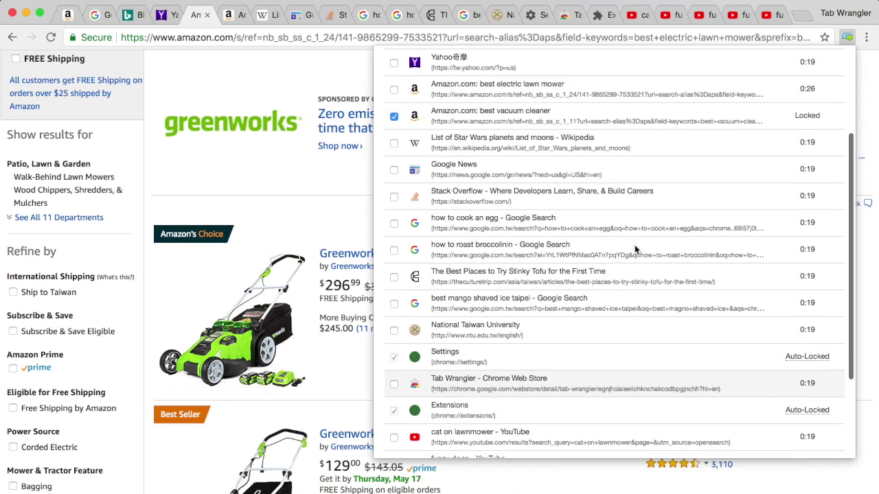
{"action": "scroll", "coordinate": [635, 250], "scroll_direction": "down", "scroll_amount": 3}
{"action": "scroll", "coordinate": [636, 249], "scroll_direction": "up", "scroll_amount": 6}
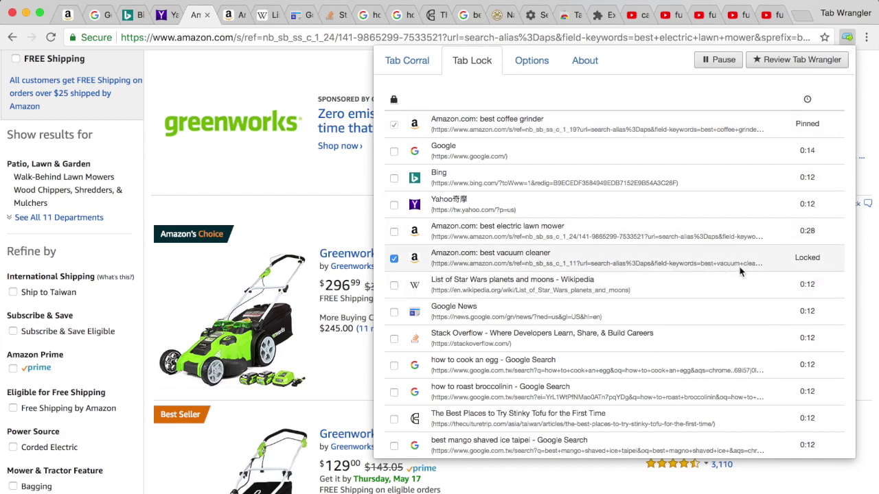
{"action": "scroll", "coordinate": [741, 271], "scroll_direction": "down", "scroll_amount": 2}
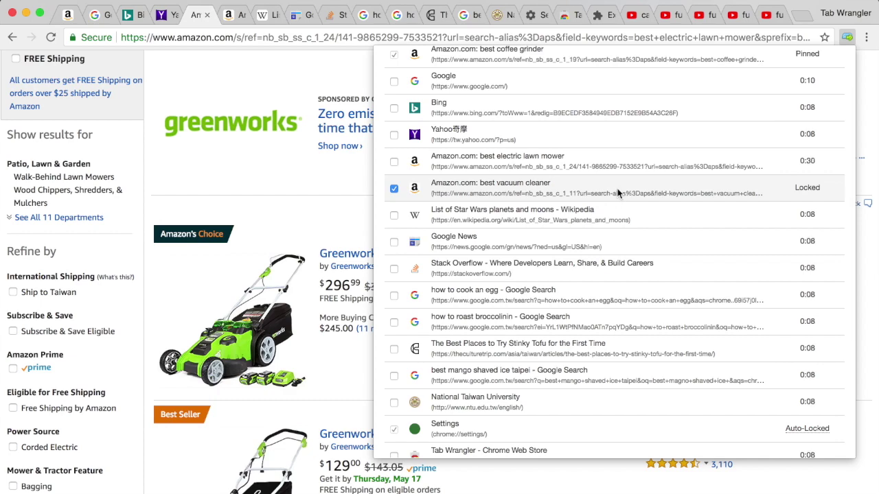
{"action": "left_click", "coordinate": [295, 202]}
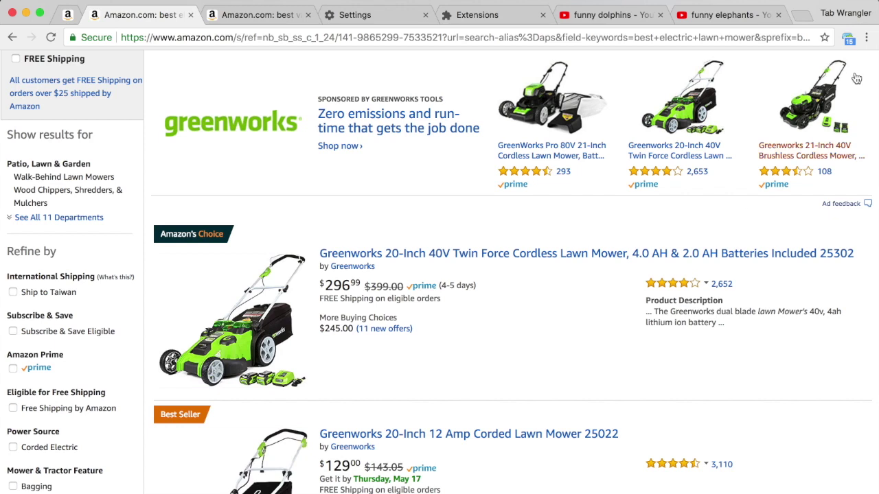
Step: Look through the auto-closed tabs and their closing times in Tab Wrangler's Tab Corral
{"action": "left_click", "coordinate": [847, 39]}
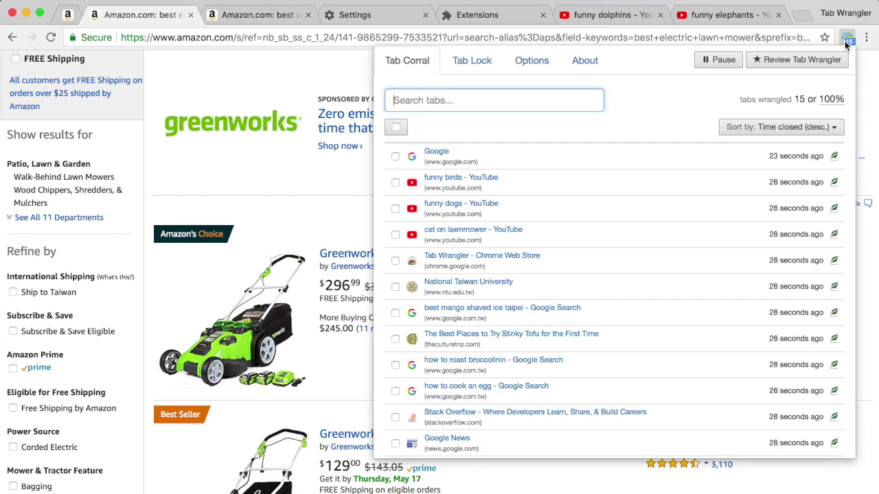
{"action": "scroll", "coordinate": [638, 206], "scroll_direction": "down", "scroll_amount": 2}
{"action": "scroll", "coordinate": [638, 211], "scroll_direction": "up", "scroll_amount": 2}
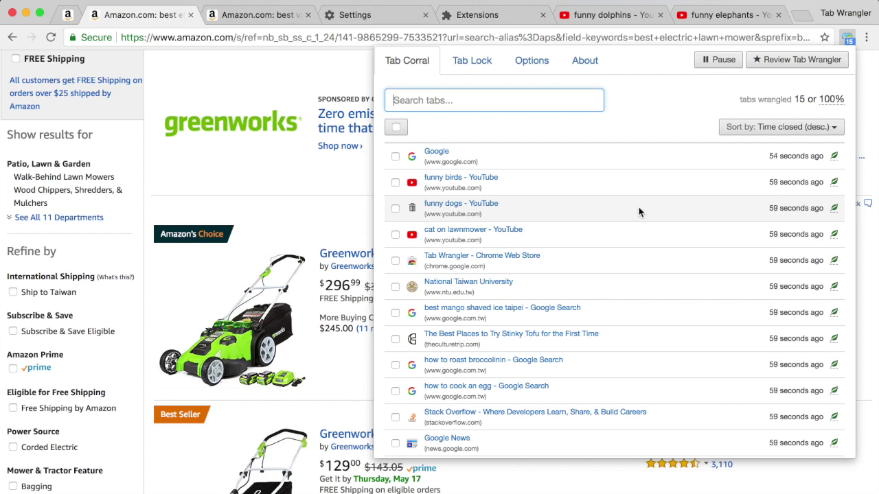
{"action": "scroll", "coordinate": [639, 209], "scroll_direction": "down", "scroll_amount": 3}
{"action": "scroll", "coordinate": [638, 211], "scroll_direction": "up", "scroll_amount": 3}
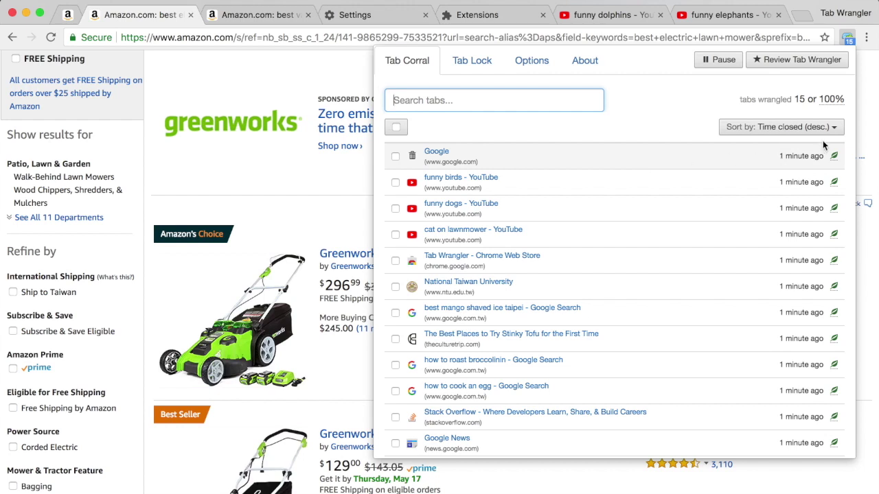
{"action": "scroll", "coordinate": [678, 187], "scroll_direction": "down", "scroll_amount": 3}
{"action": "scroll", "coordinate": [677, 190], "scroll_direction": "up", "scroll_amount": 3}
Step: Sort the closed tabs in the Tab Corral by Domain and look through the reordered list
{"action": "left_click", "coordinate": [786, 133]}
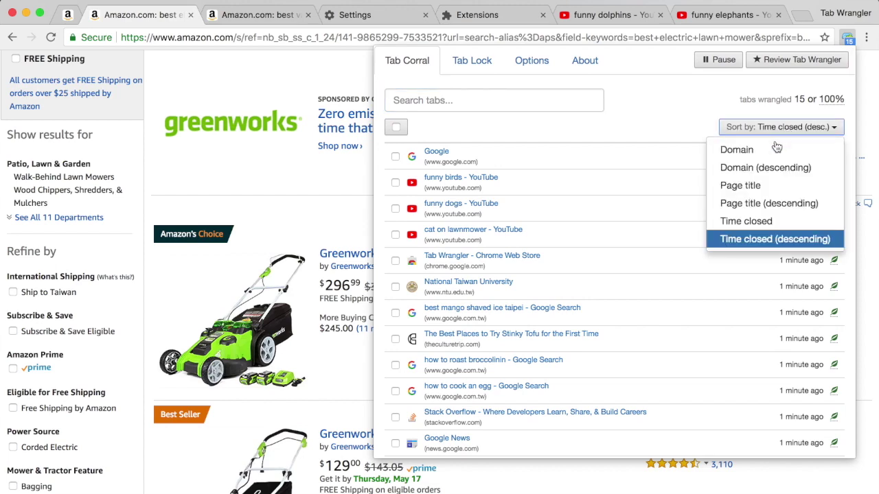
{"action": "left_click", "coordinate": [773, 145]}
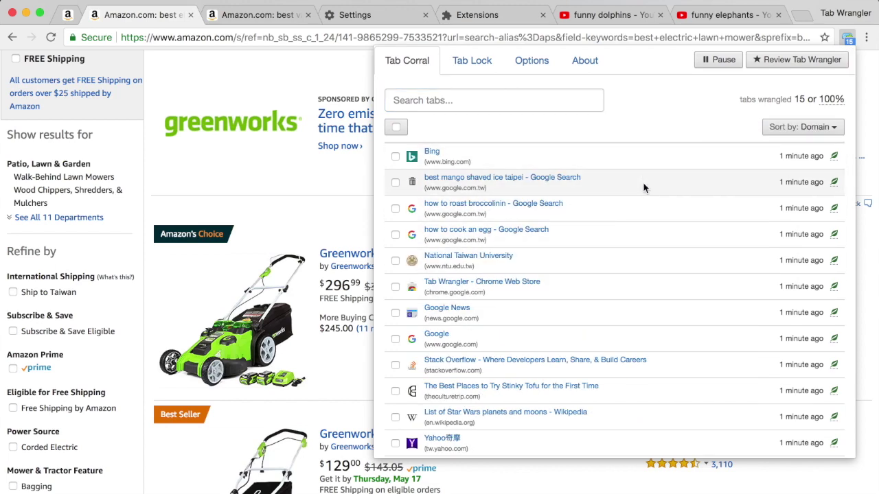
{"action": "scroll", "coordinate": [643, 188], "scroll_direction": "down", "scroll_amount": 3}
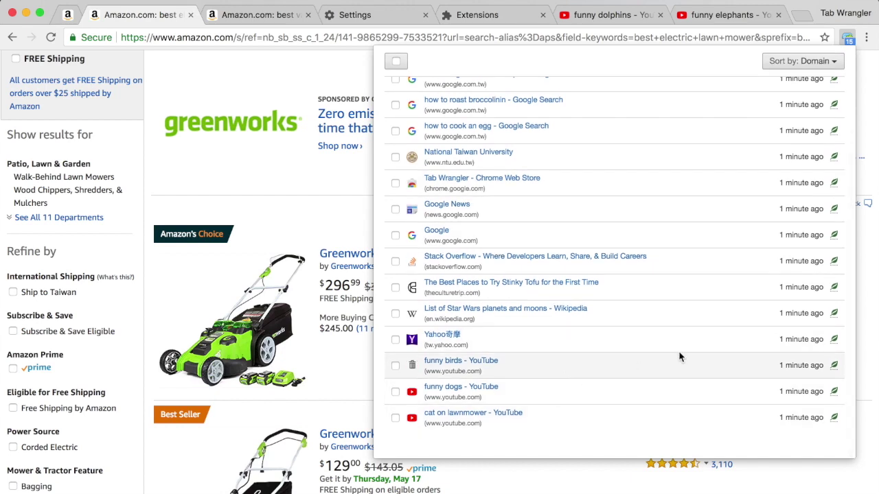
{"action": "scroll", "coordinate": [643, 294], "scroll_direction": "up", "scroll_amount": 5}
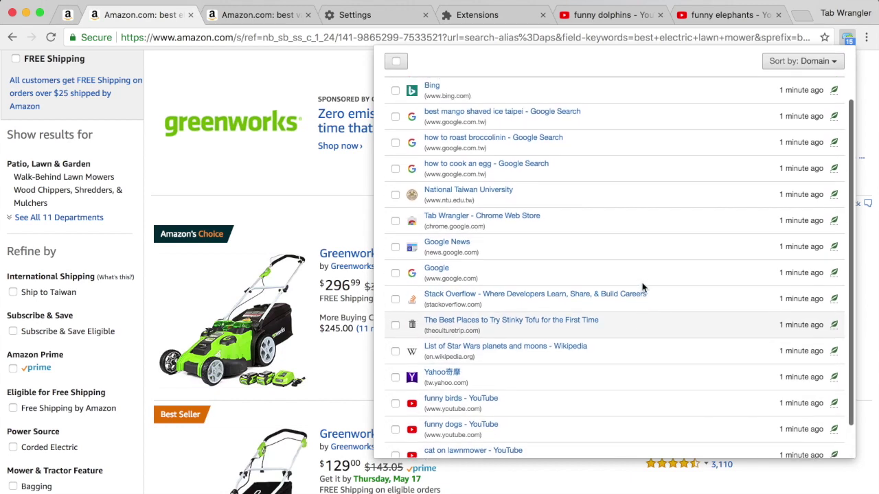
Step: Sort the closed tabs by Time closed, and switch the order back to Time closed (descending)
{"action": "left_click", "coordinate": [783, 127]}
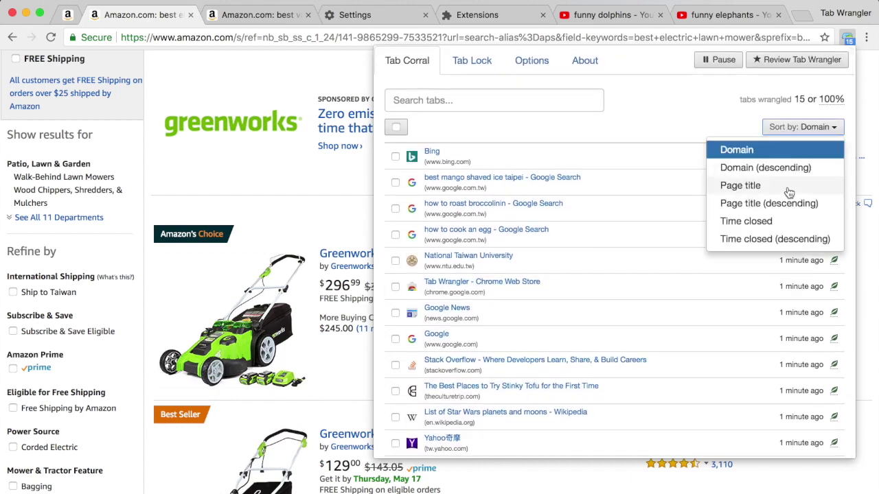
{"action": "left_click", "coordinate": [781, 225]}
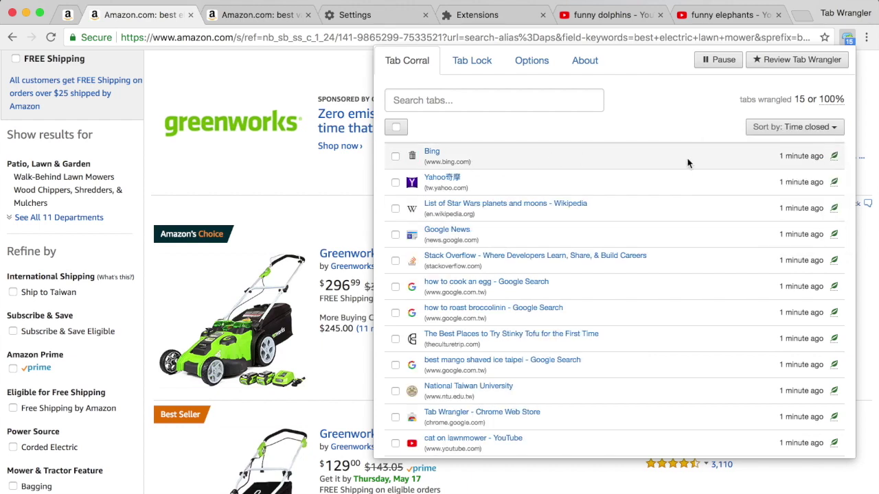
{"action": "left_click", "coordinate": [806, 130]}
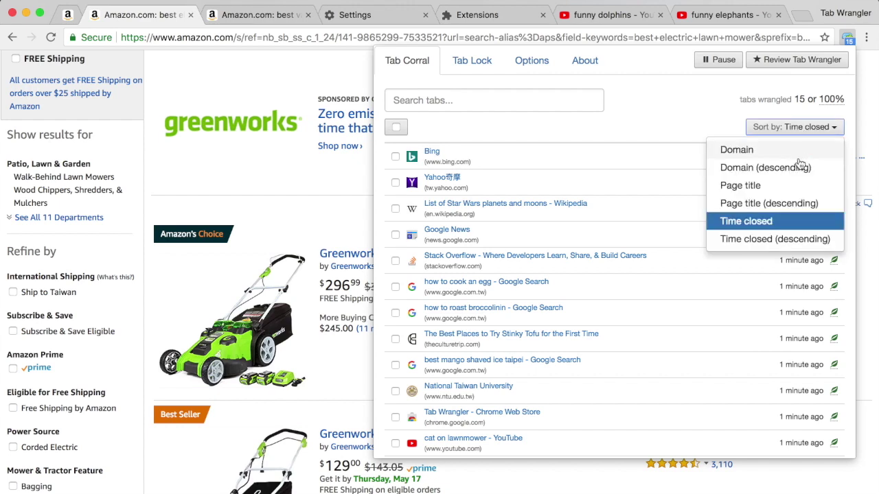
{"action": "left_click", "coordinate": [785, 235]}
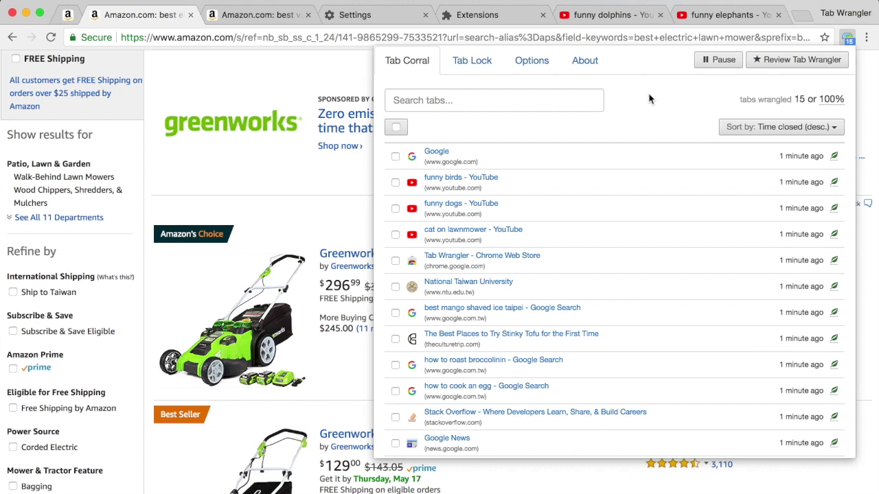
Step: Search the closed tabs in the Tab Corral for "funny" and clear the search
{"action": "left_click", "coordinate": [572, 108]}
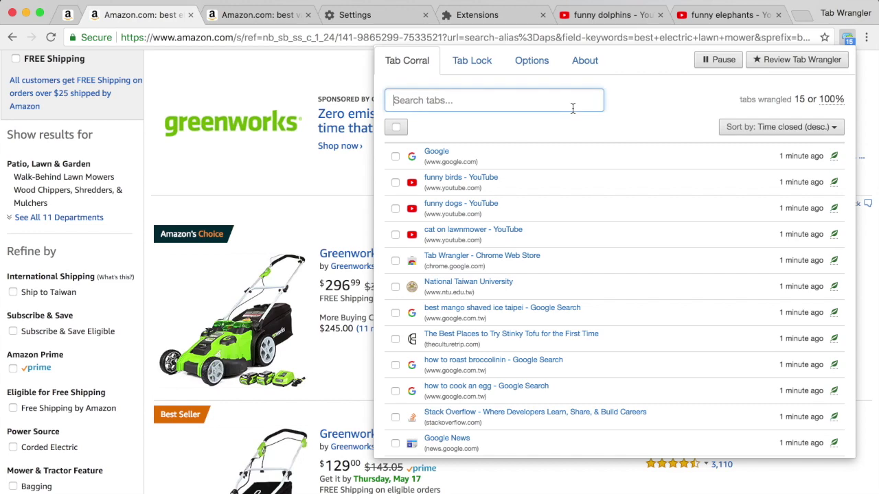
{"action": "type", "text": "el"}
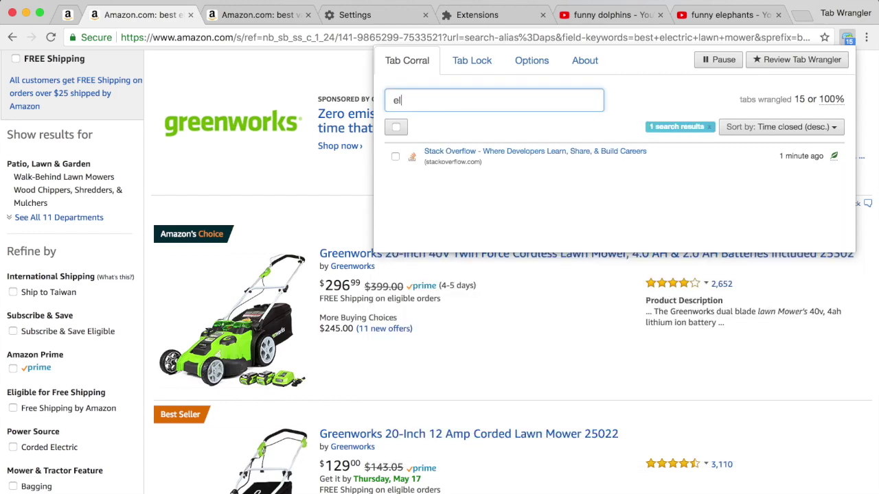
{"action": "key", "text": "BackSpace"}
{"action": "key", "text": "BackSpace"}
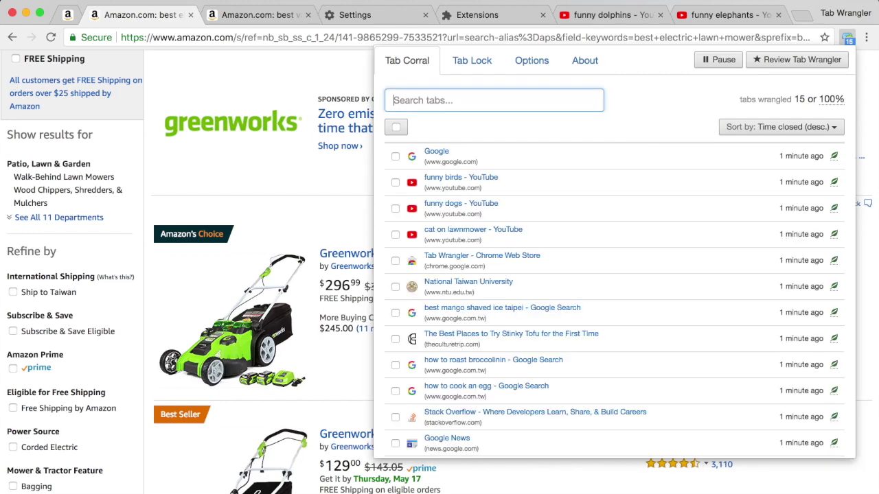
{"action": "type", "text": "fun"}
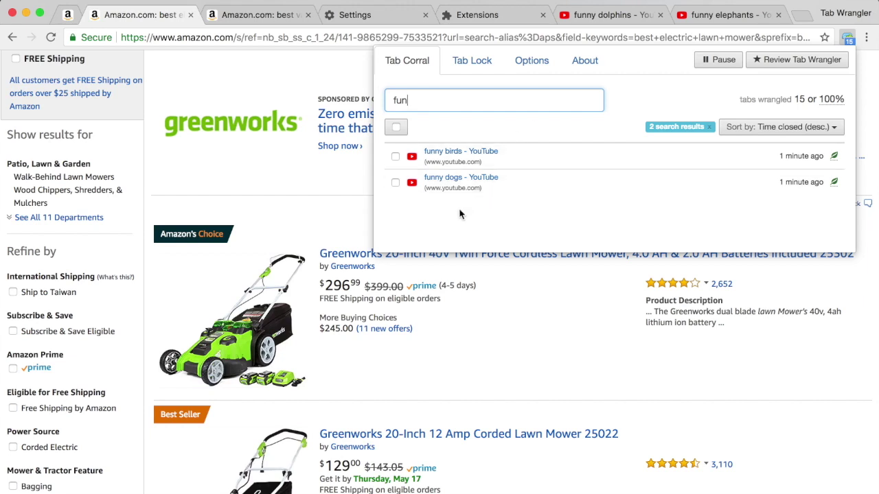
{"action": "type", "text": "ny"}
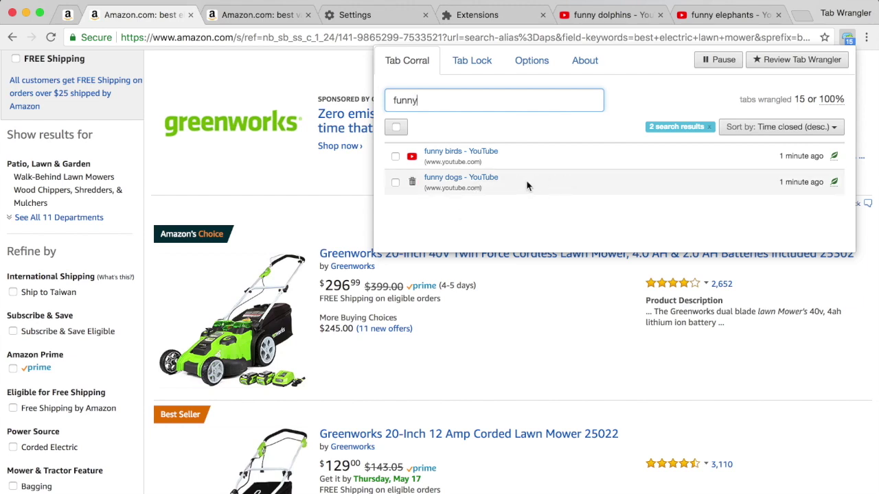
{"action": "left_click", "coordinate": [709, 131]}
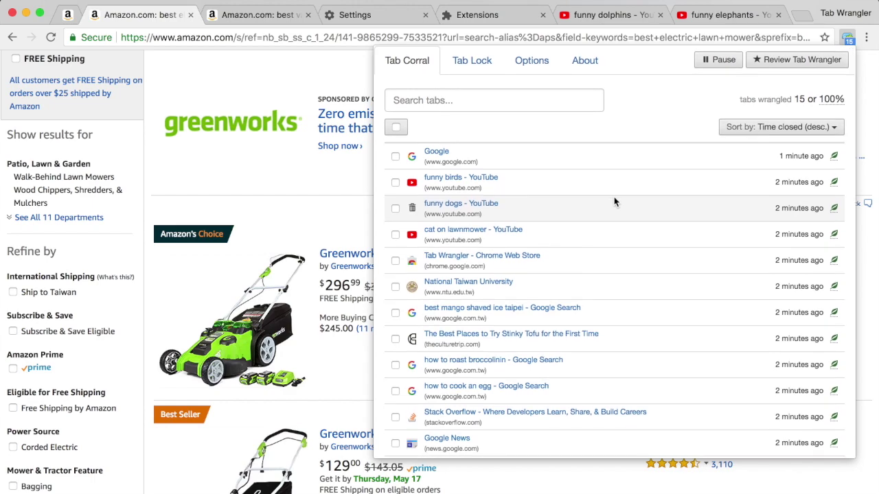
Step: Restore the closed "funny dogs - YouTube" tab from the Tab Corral
{"action": "scroll", "coordinate": [613, 197], "scroll_direction": "down", "scroll_amount": 5}
{"action": "scroll", "coordinate": [617, 192], "scroll_direction": "up", "scroll_amount": 5}
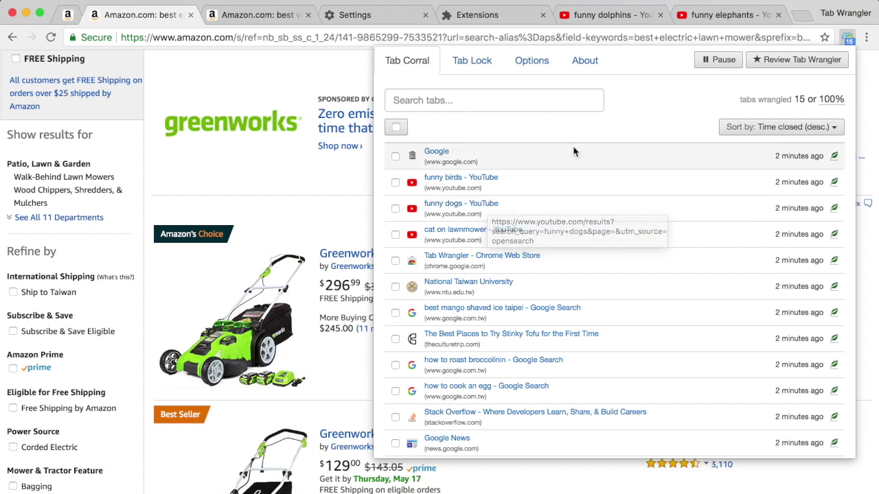
{"action": "left_click", "coordinate": [487, 206]}
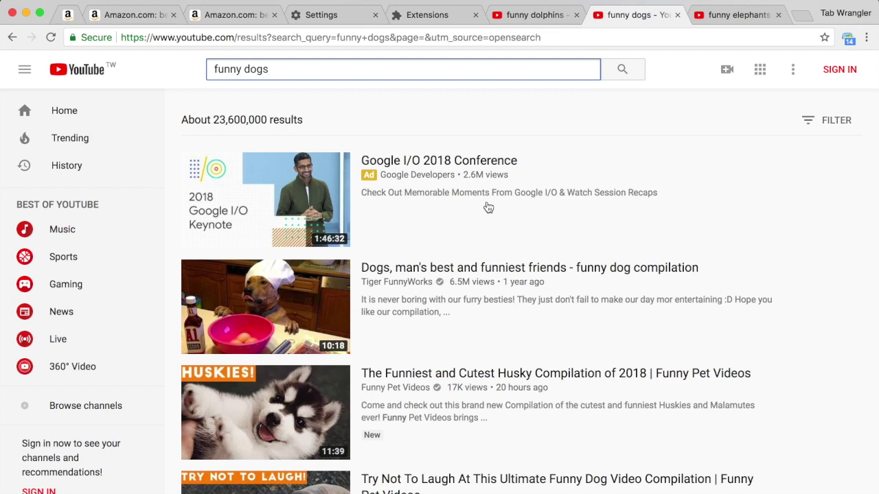
Step: Reopen Tab Wrangler and search the closed tabs in the Tab Corral for "you"
{"action": "left_click", "coordinate": [847, 38]}
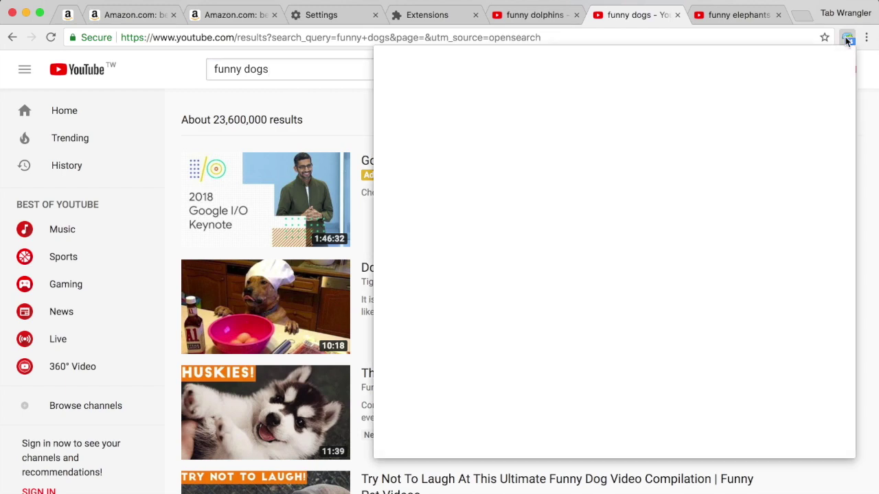
{"action": "scroll", "coordinate": [627, 269], "scroll_direction": "down", "scroll_amount": 3}
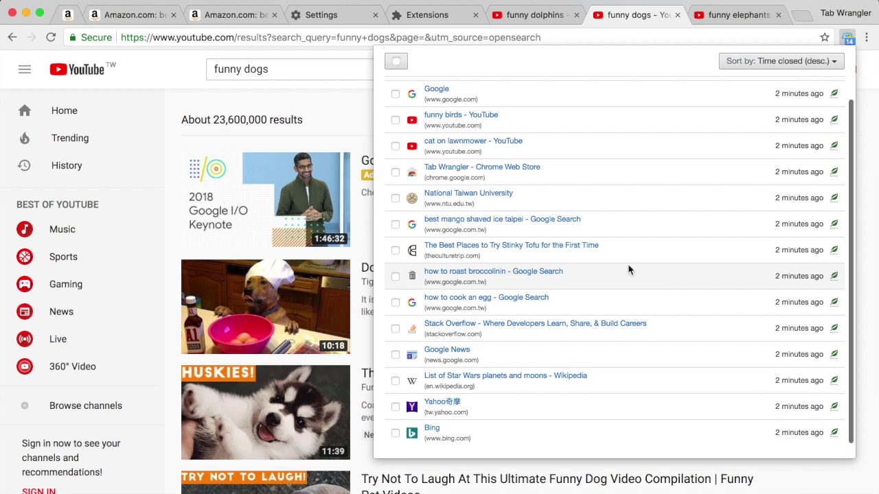
{"action": "scroll", "coordinate": [627, 268], "scroll_direction": "up", "scroll_amount": 3}
{"action": "left_click", "coordinate": [430, 102]}
{"action": "type", "text": "y"}
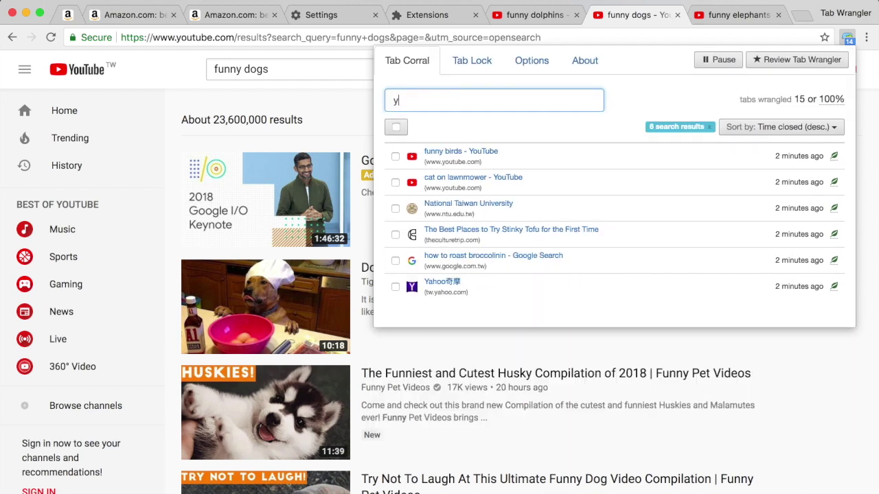
{"action": "type", "text": "ou"}
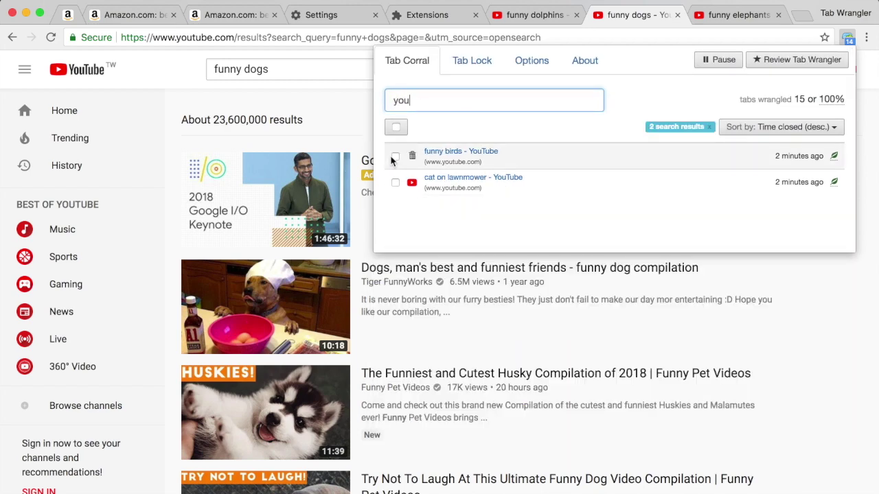
Step: Remove the "funny birds" and "cat on lawnmower" YouTube entries together from the Tab Corral
{"action": "left_click", "coordinate": [395, 157]}
{"action": "left_click", "coordinate": [396, 182]}
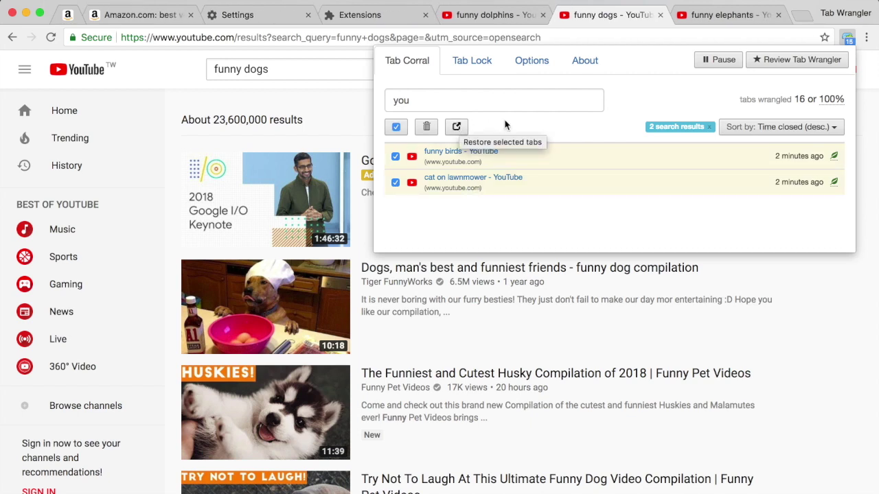
{"action": "left_click", "coordinate": [426, 129]}
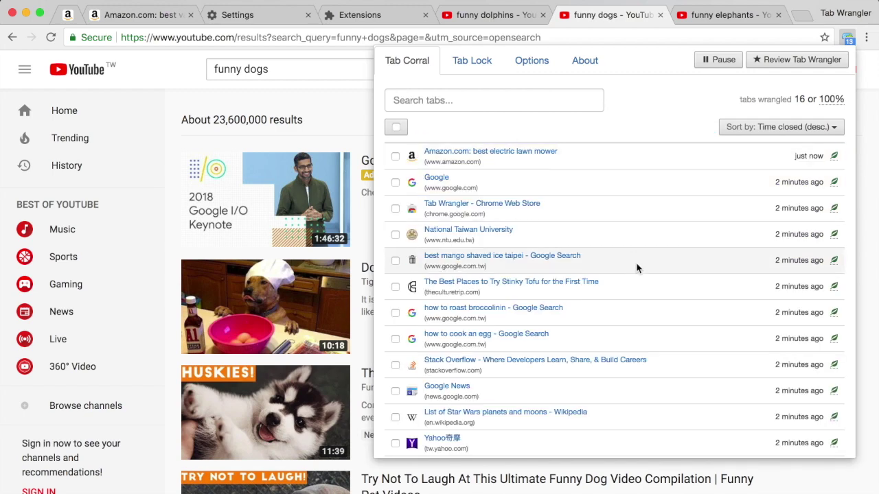
Step: Review the entries left in the Tab Corral and dismiss the extension's window
{"action": "scroll", "coordinate": [635, 261], "scroll_direction": "down", "scroll_amount": 2}
{"action": "scroll", "coordinate": [639, 278], "scroll_direction": "up", "scroll_amount": 2}
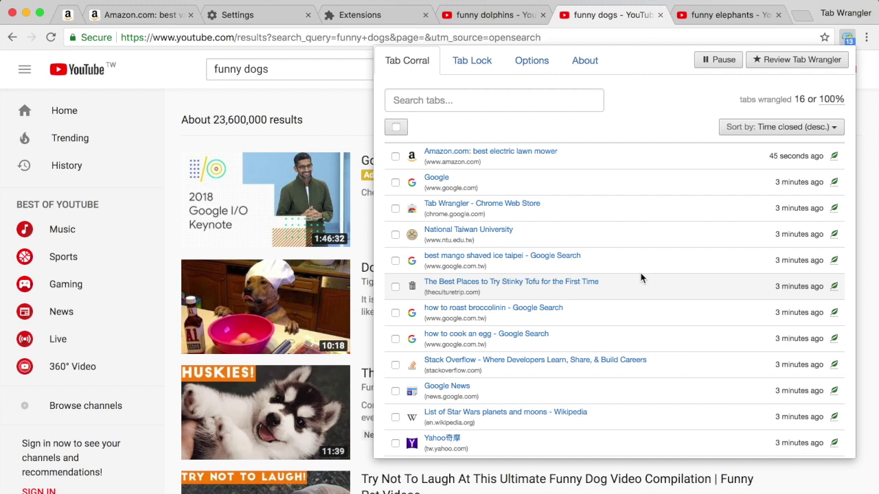
{"action": "left_click", "coordinate": [353, 108]}
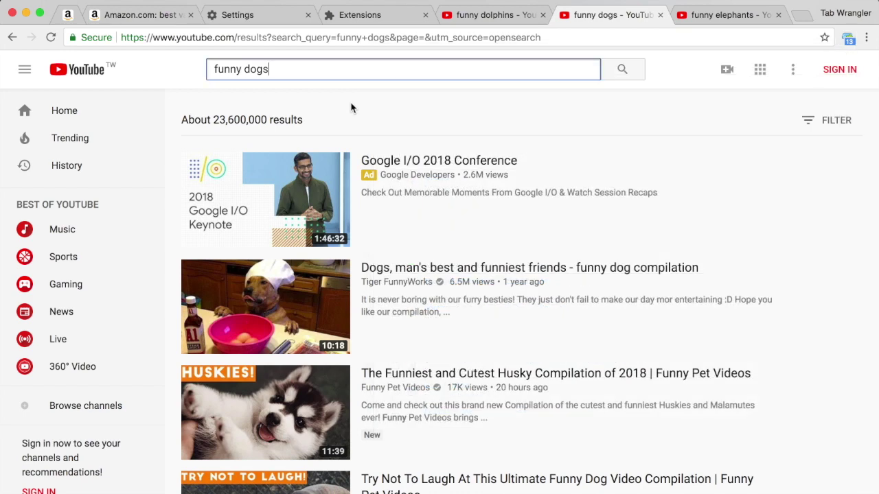
Step: Open Tab Wrangler and restore the closed "Tab Wrangler - Chrome Web Store" tab from the Tab Corral
{"action": "left_click", "coordinate": [848, 40]}
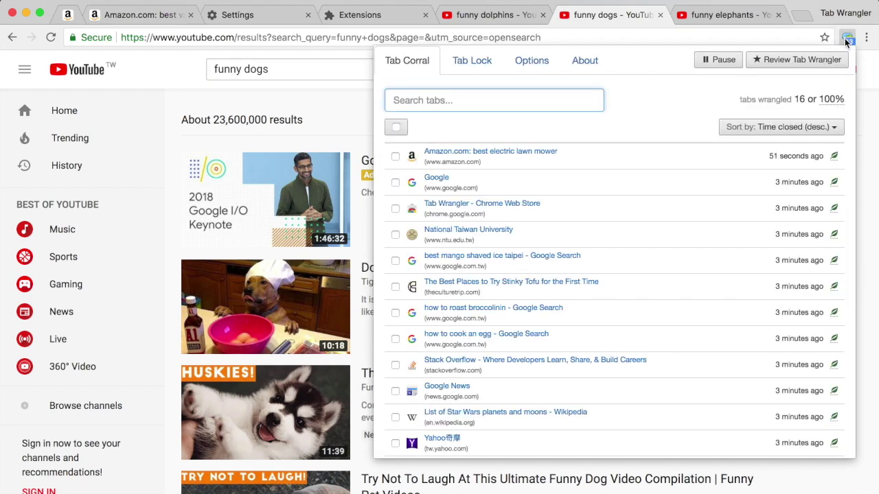
{"action": "scroll", "coordinate": [633, 213], "scroll_direction": "down", "scroll_amount": 2}
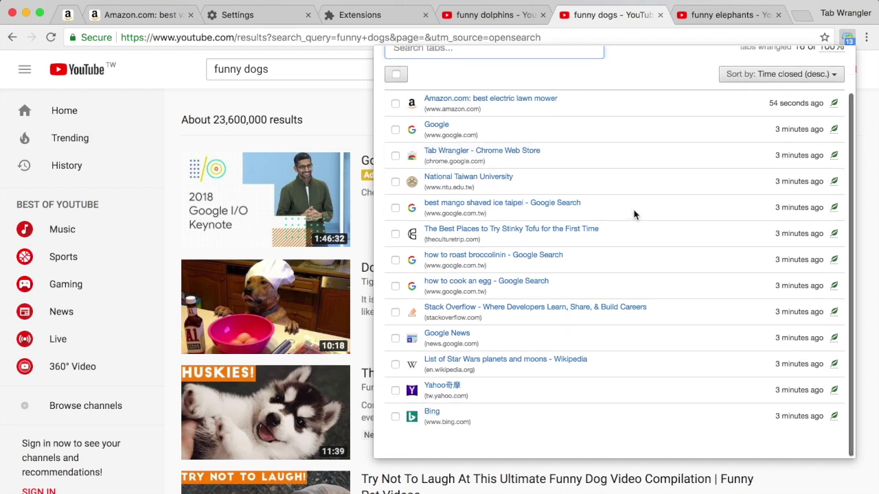
{"action": "scroll", "coordinate": [633, 214], "scroll_direction": "up", "scroll_amount": 2}
{"action": "scroll", "coordinate": [628, 214], "scroll_direction": "down", "scroll_amount": 1}
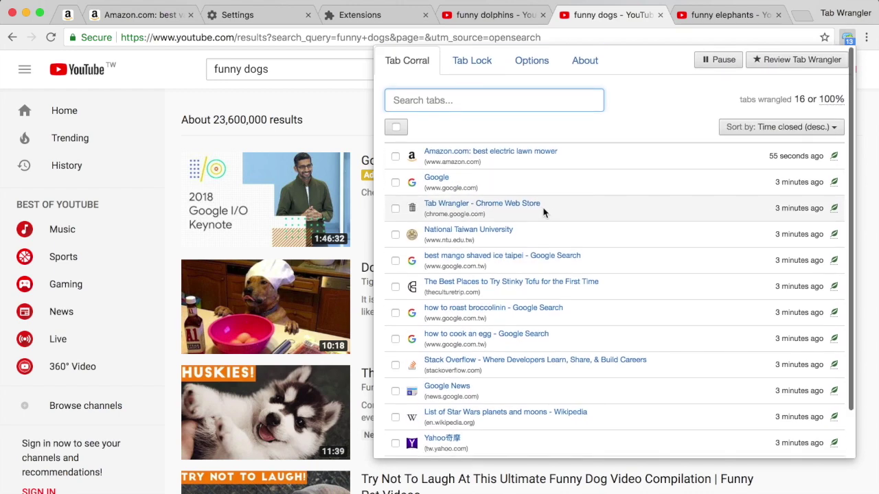
{"action": "left_click", "coordinate": [505, 207]}
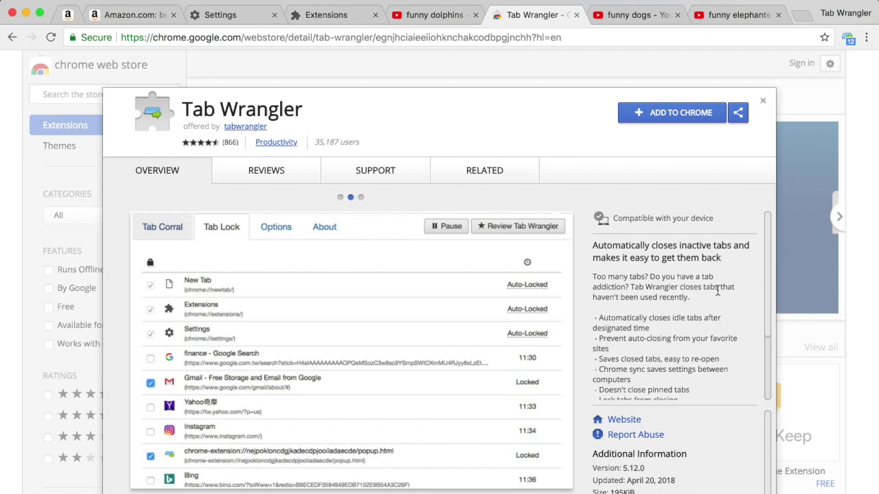
Step: Reopen Tab Wrangler and examine the "tabs wrangled" count and percentage in the Tab Corral
{"action": "left_click", "coordinate": [848, 39]}
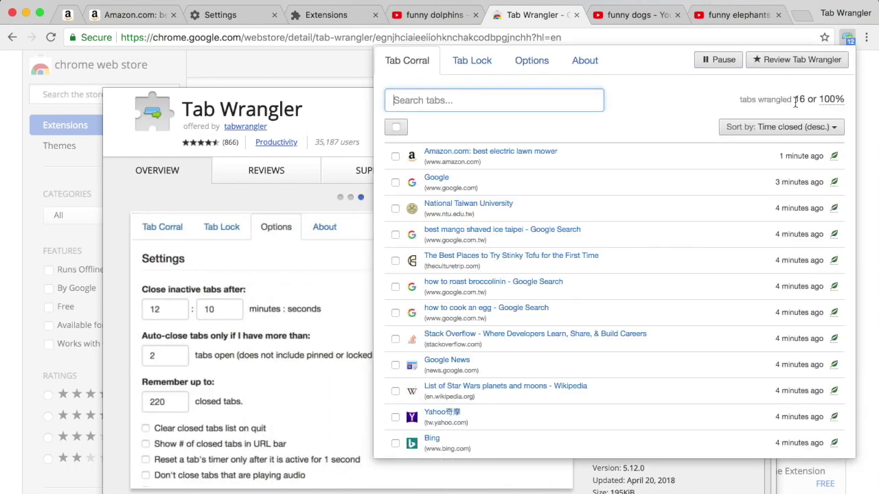
{"action": "left_click_drag", "start_coordinate": [795, 101], "coordinate": [846, 103]}
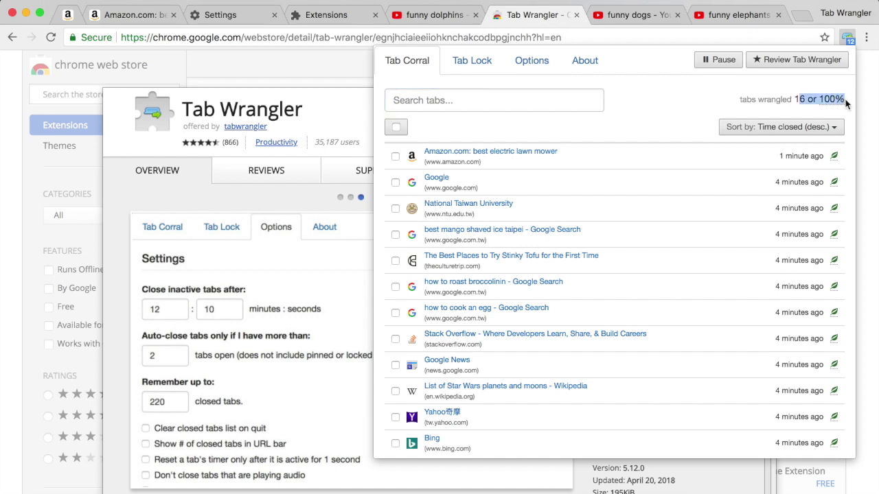
{"action": "left_click", "coordinate": [698, 105]}
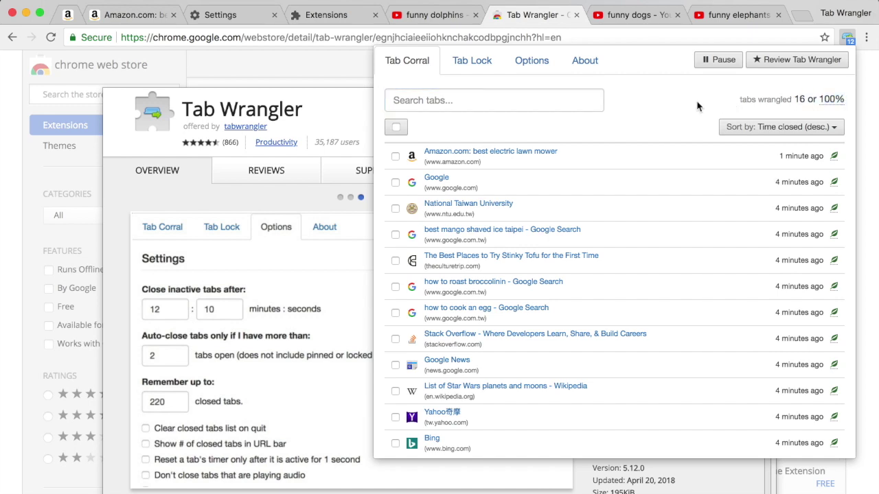
Step: Manually close the "funny dolphins", Extensions and Tab Wrangler Chrome Web Store tabs, and reopen Tab Wrangler to check the "tabs wrangled" percentage
{"action": "left_click", "coordinate": [475, 14]}
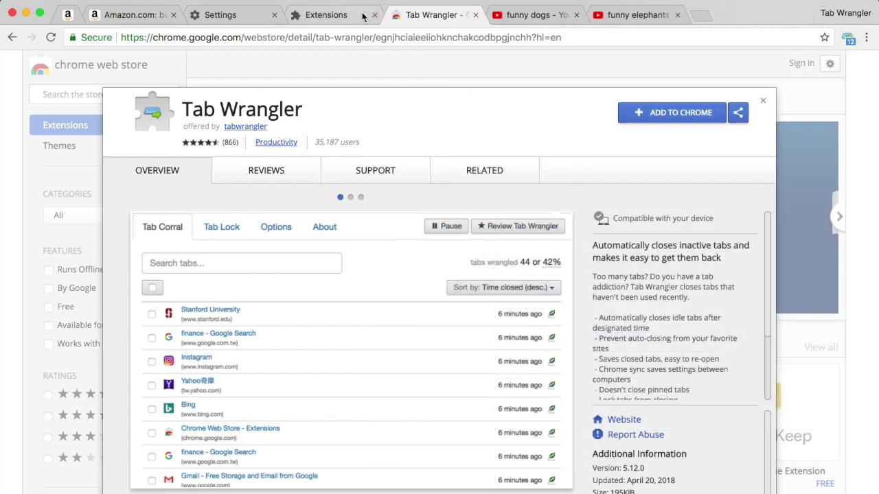
{"action": "left_click", "coordinate": [368, 17]}
{"action": "left_click", "coordinate": [374, 15]}
{"action": "left_click", "coordinate": [392, 19]}
{"action": "left_click", "coordinate": [382, 20]}
{"action": "left_click", "coordinate": [374, 14]}
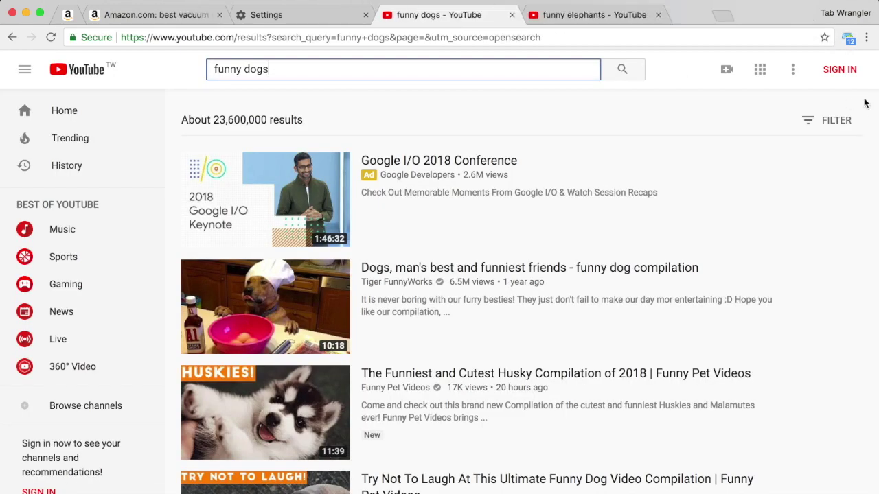
{"action": "left_click", "coordinate": [848, 39]}
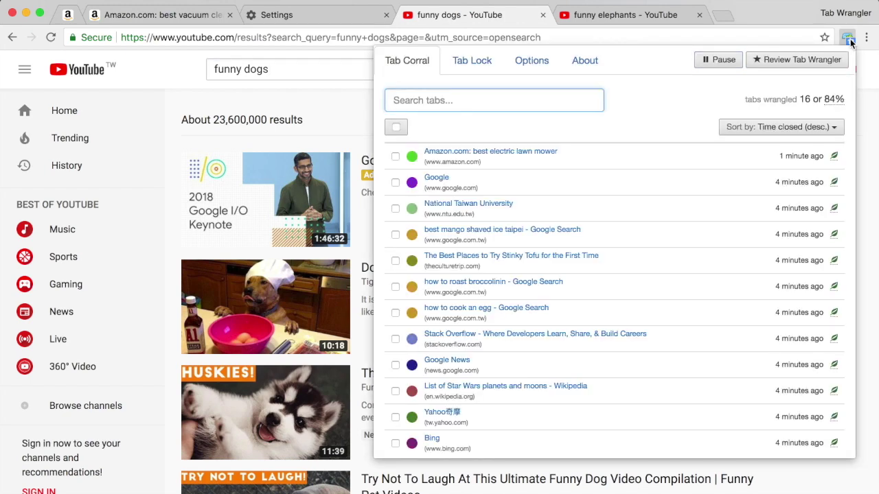